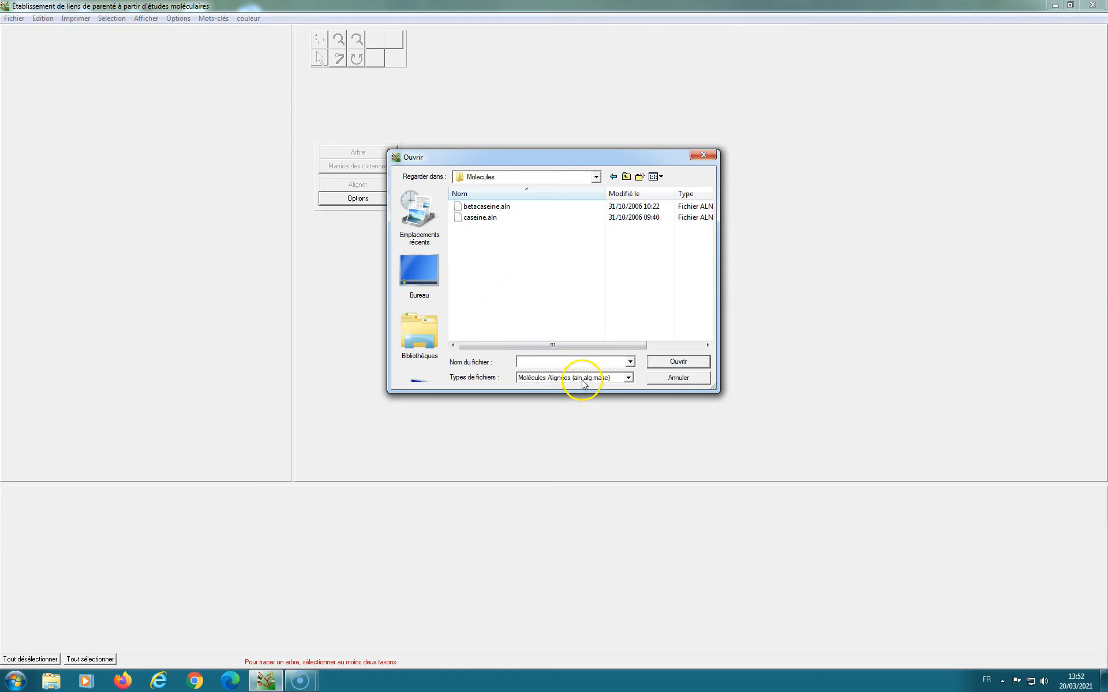
Open the aligned-molecule file caseine.aln from the Molecules folder
{"action": "left_click", "coordinate": [484, 222]}
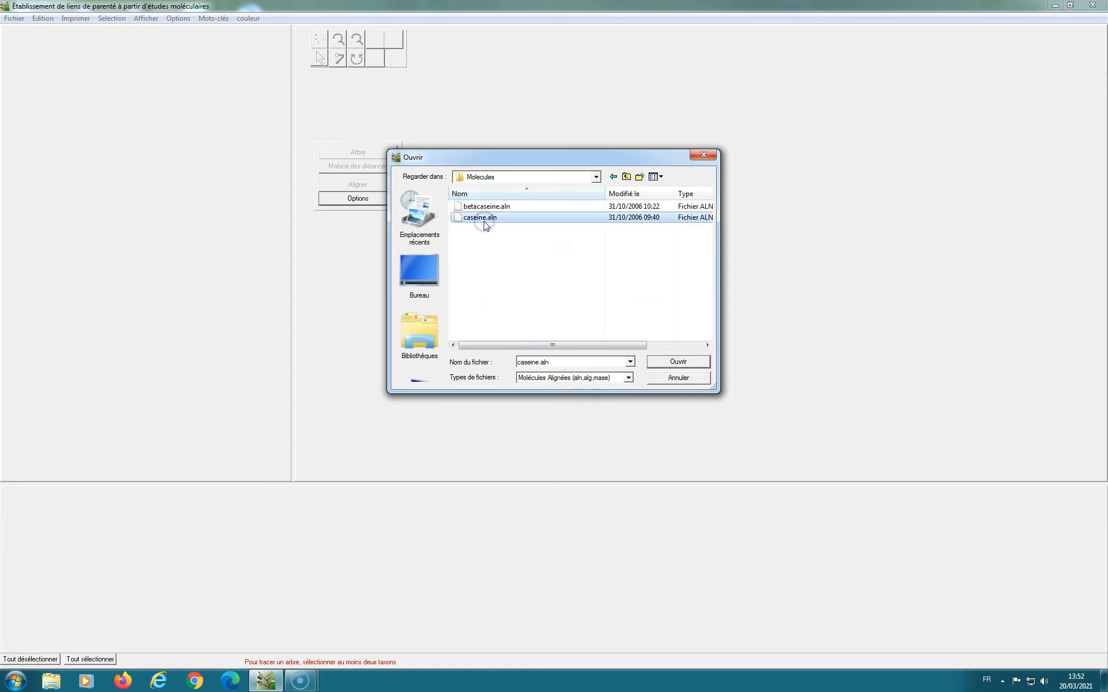
{"action": "left_click", "coordinate": [671, 362]}
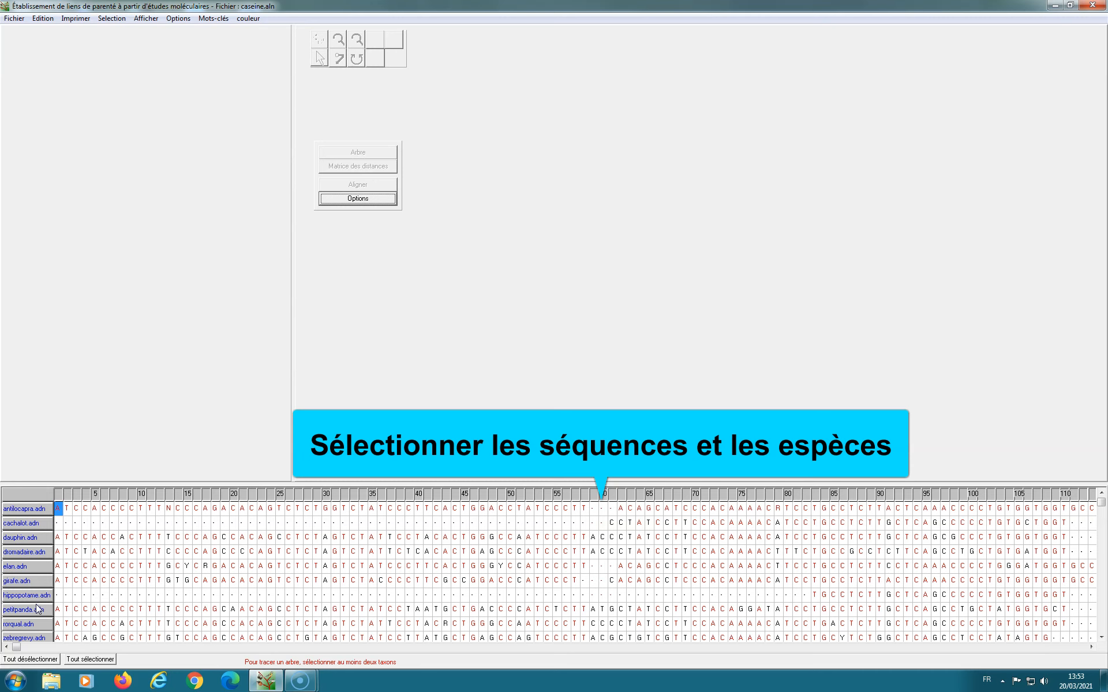
Select the cachalot, dauphin, dromadaire and hippopotame sequences and compute their distance matrix
{"action": "left_click", "coordinate": [23, 524]}
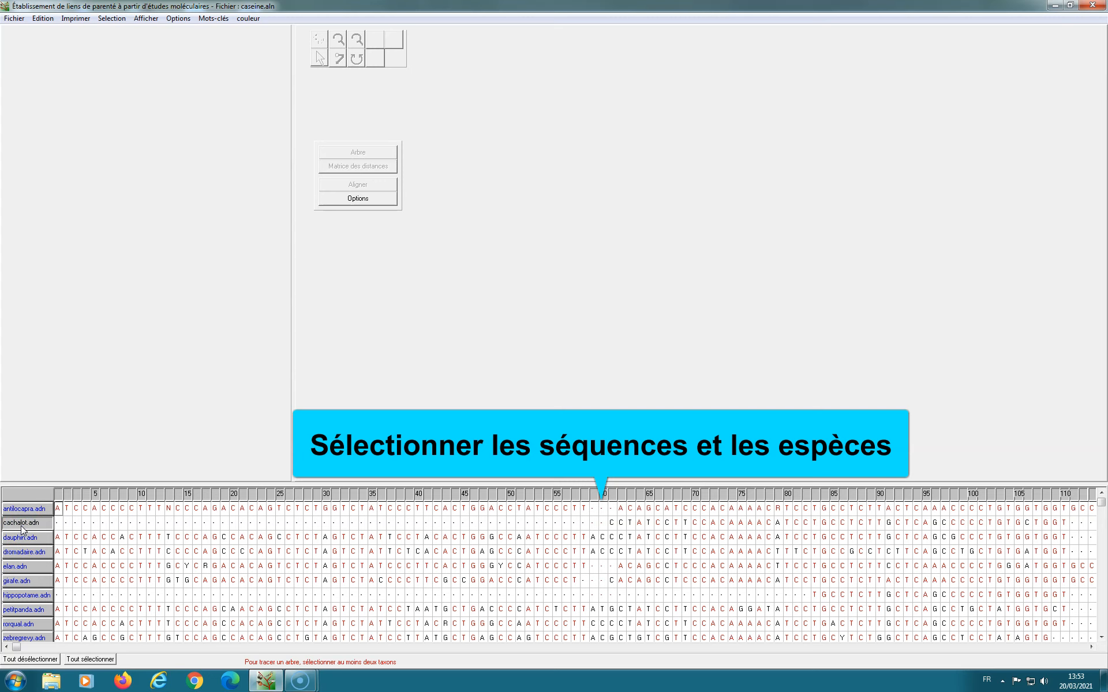
{"action": "left_click", "coordinate": [22, 539]}
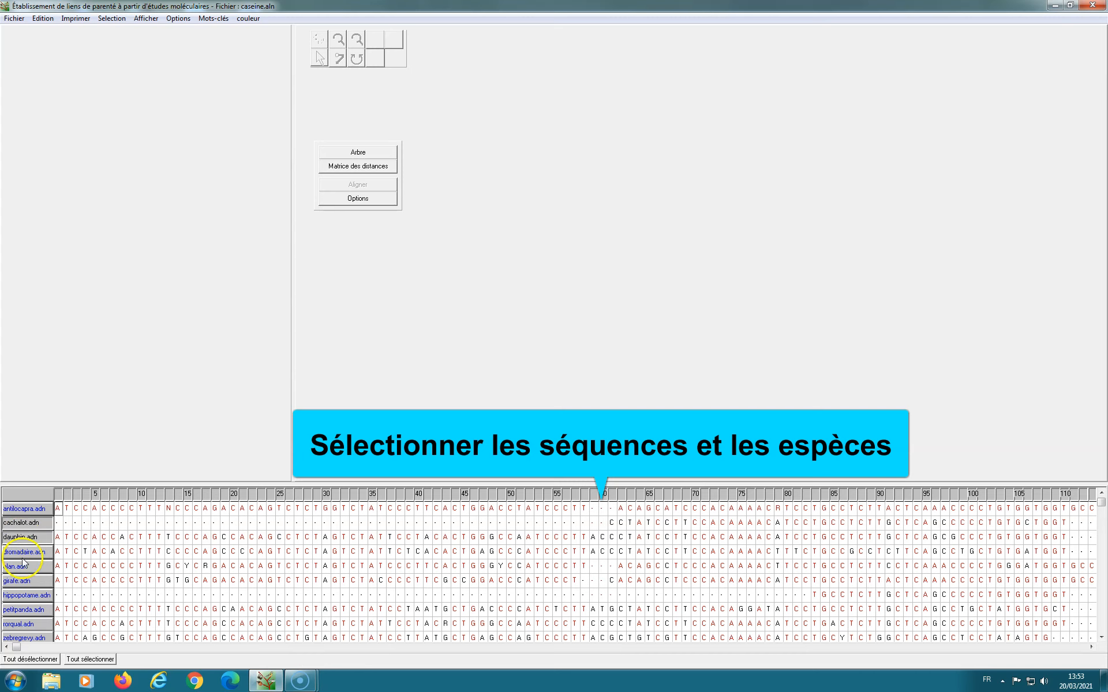
{"action": "left_click", "coordinate": [27, 594]}
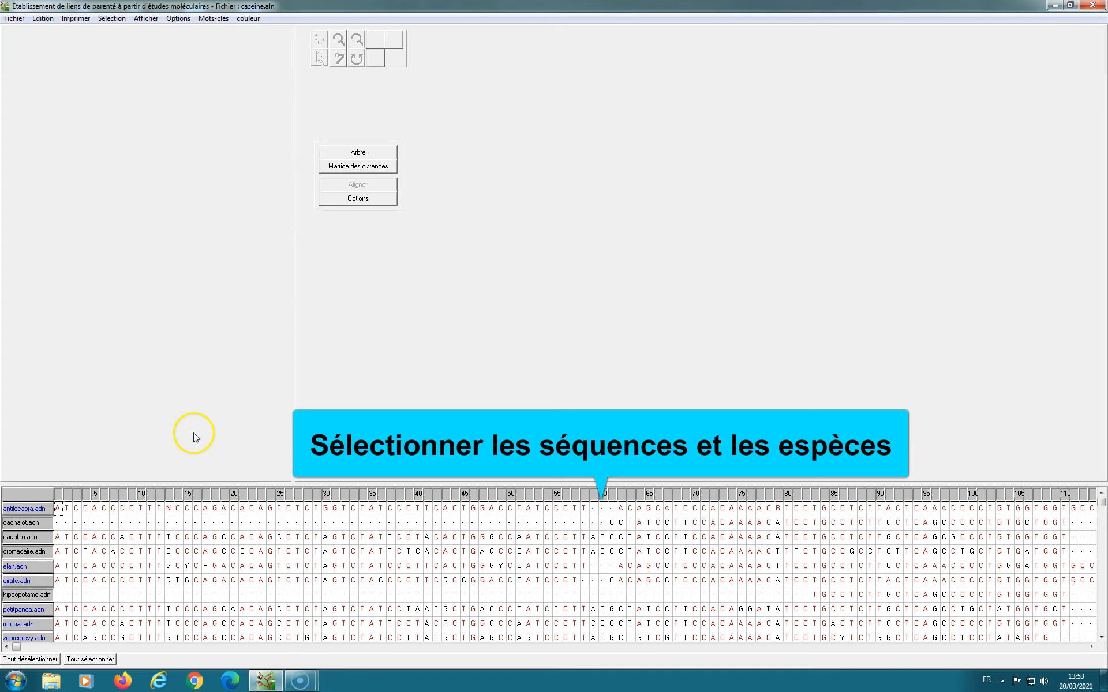
{"action": "left_click", "coordinate": [384, 170]}
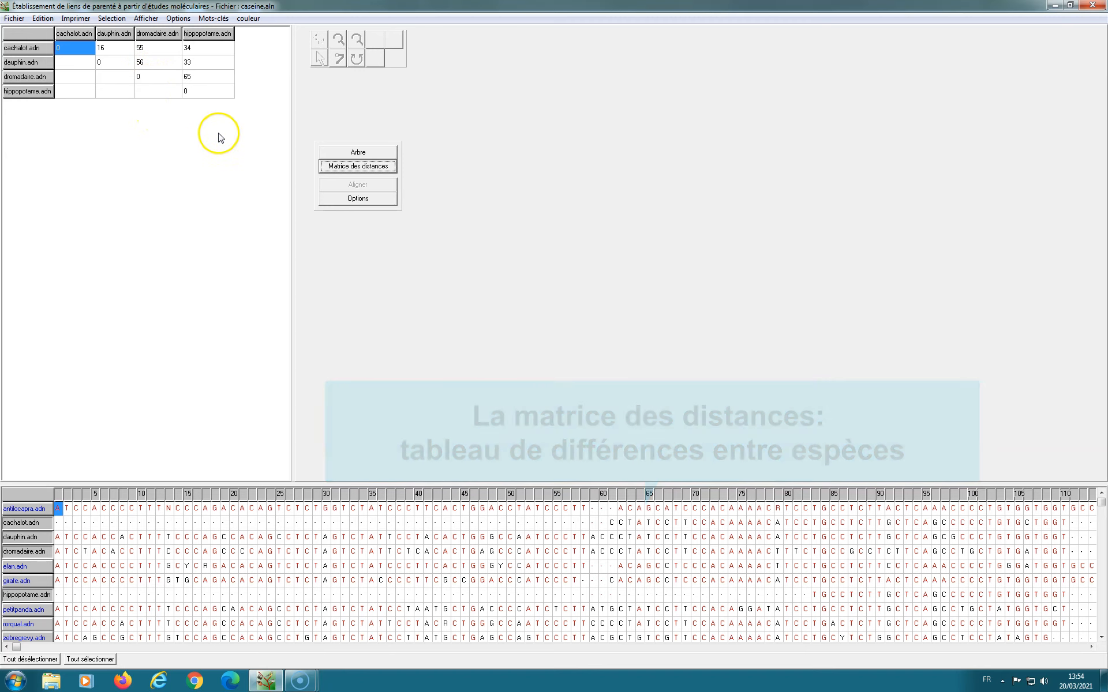
Build the tree of the selected species, pivot the cachalot–dauphin node once and the node joining them to hippopotame twice
{"action": "left_click", "coordinate": [348, 154]}
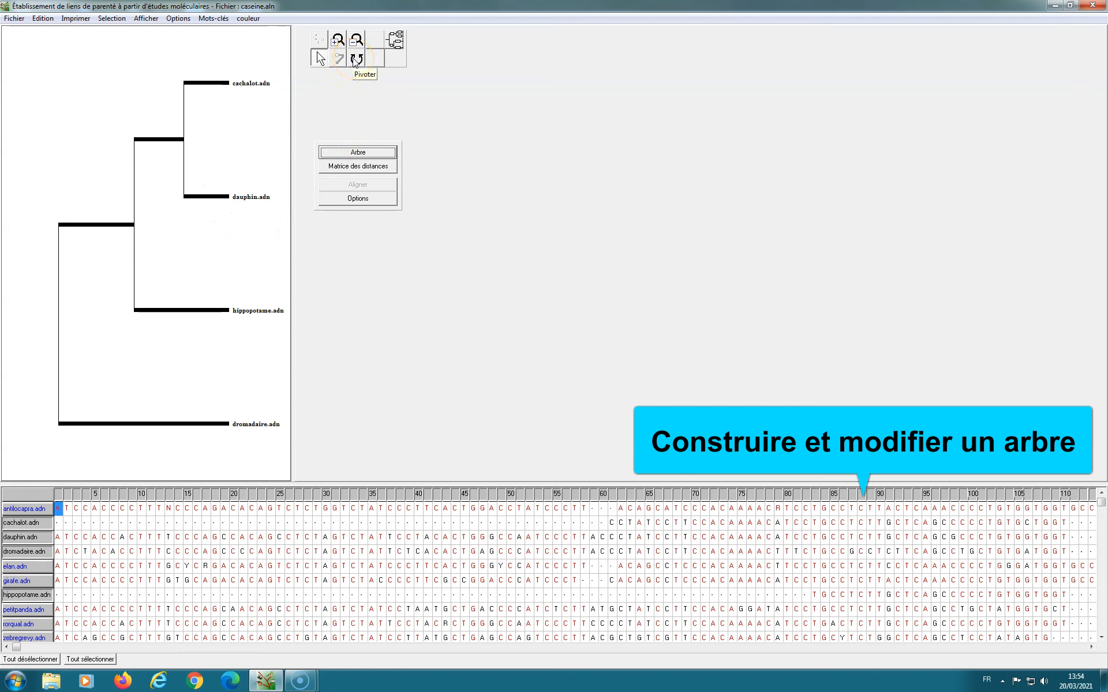
{"action": "left_click", "coordinate": [356, 60]}
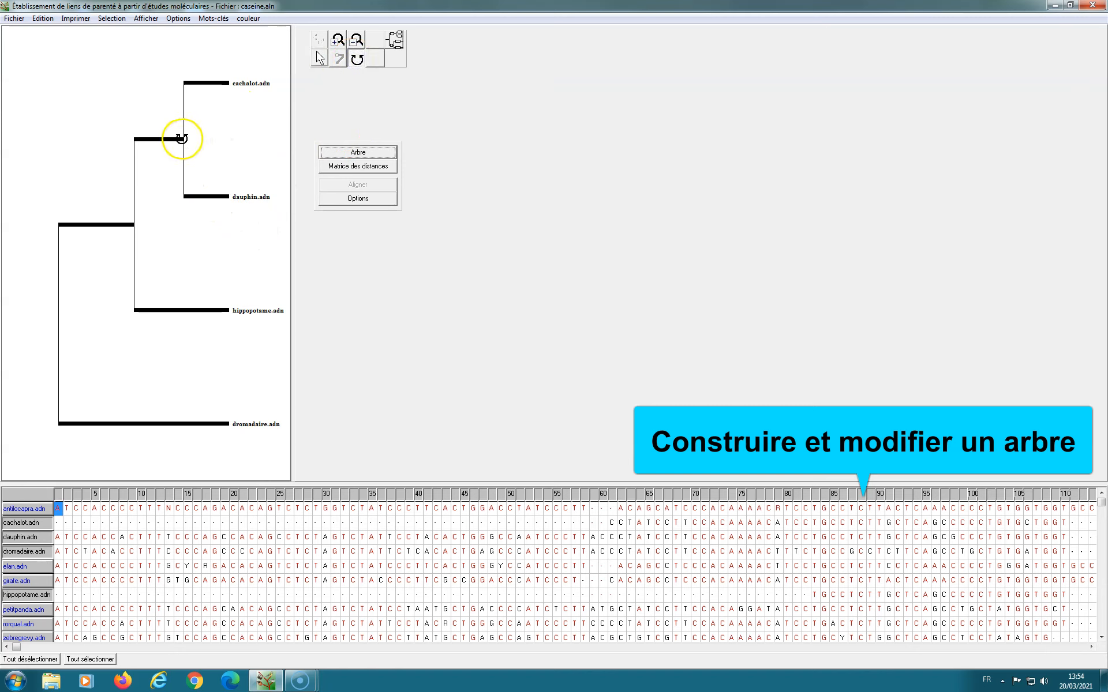
{"action": "left_click", "coordinate": [182, 138]}
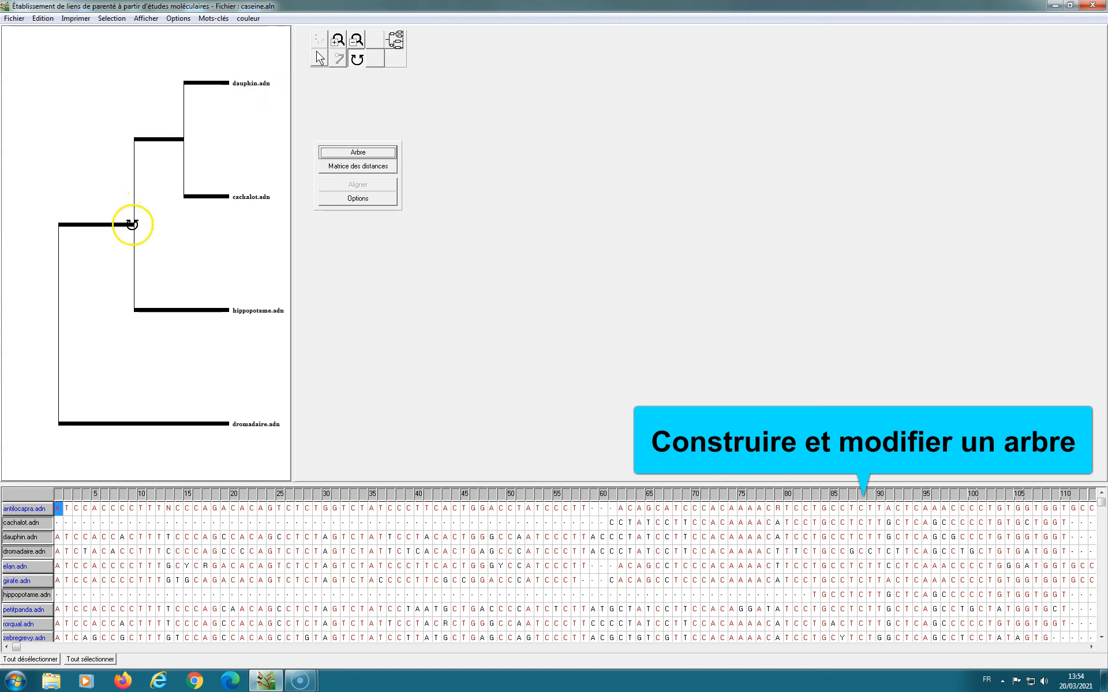
{"action": "left_click", "coordinate": [132, 224]}
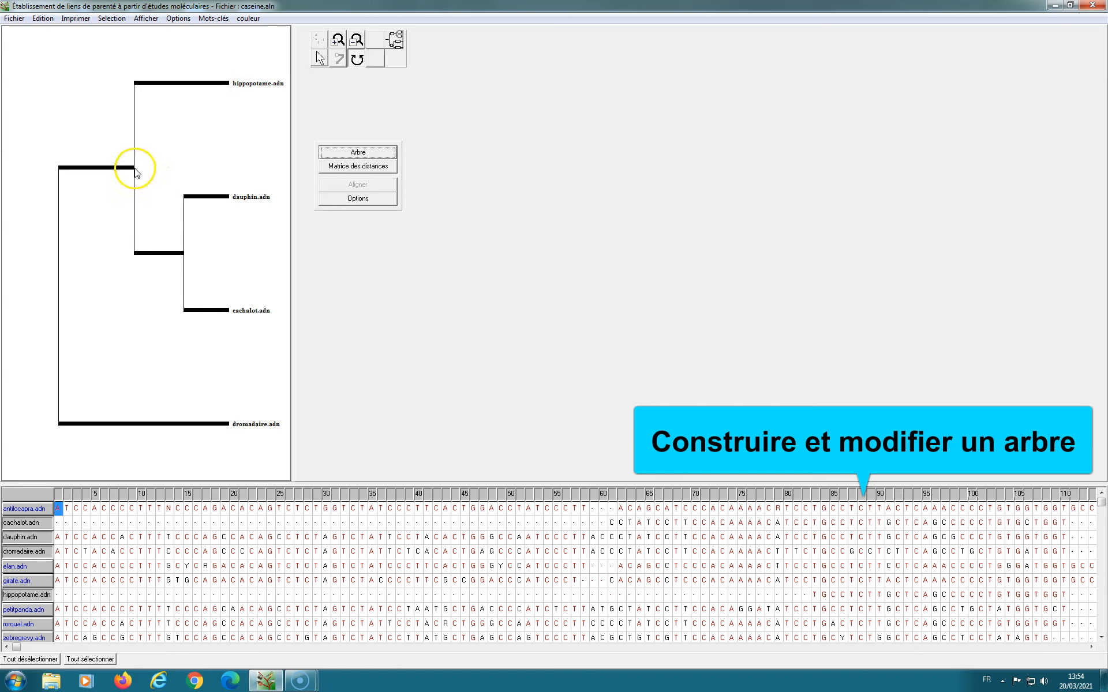
{"action": "left_click", "coordinate": [133, 167]}
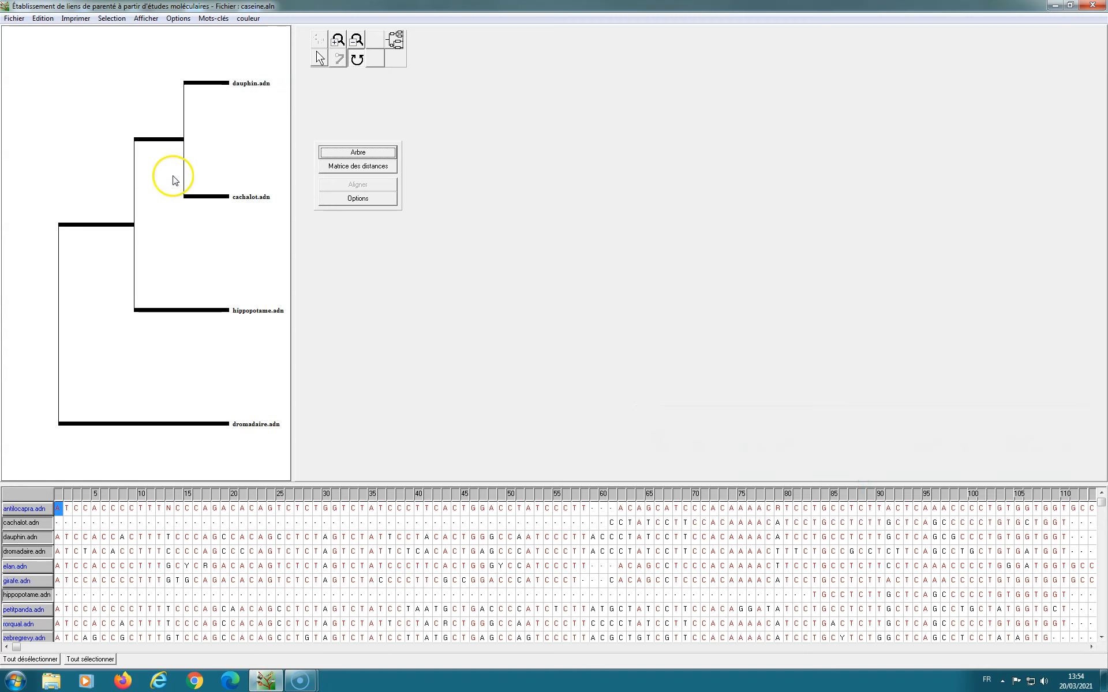
Set the distance format to pourcentage and the deletions to comptées in the options, and apply them to the tree
{"action": "left_click", "coordinate": [335, 200]}
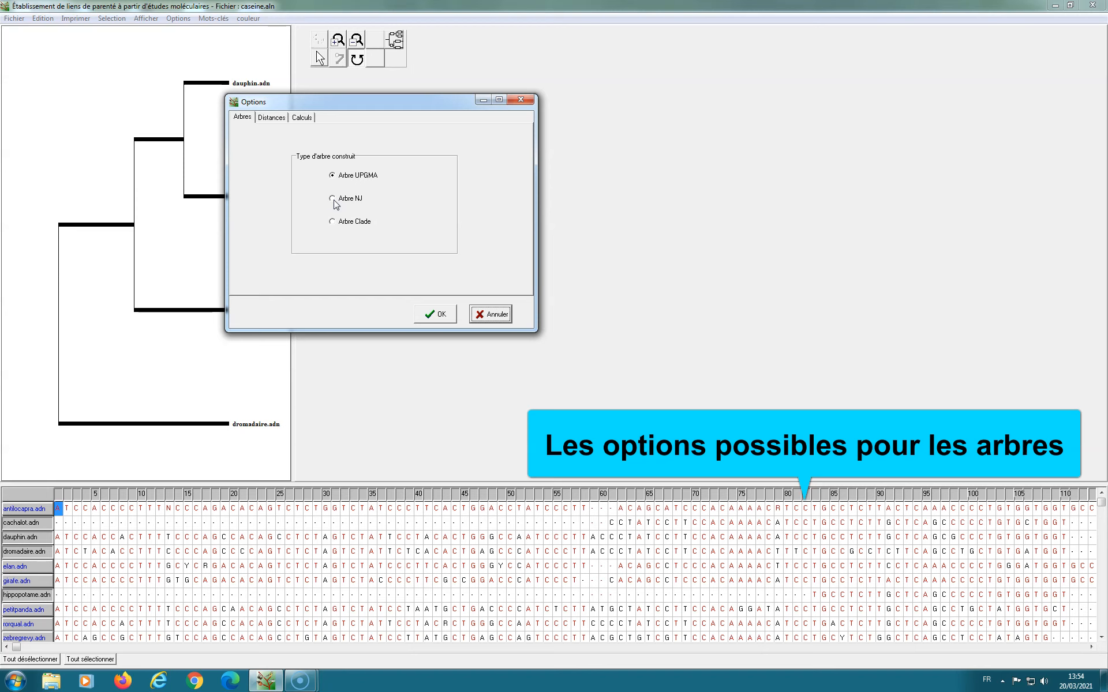
{"action": "left_click", "coordinate": [282, 117]}
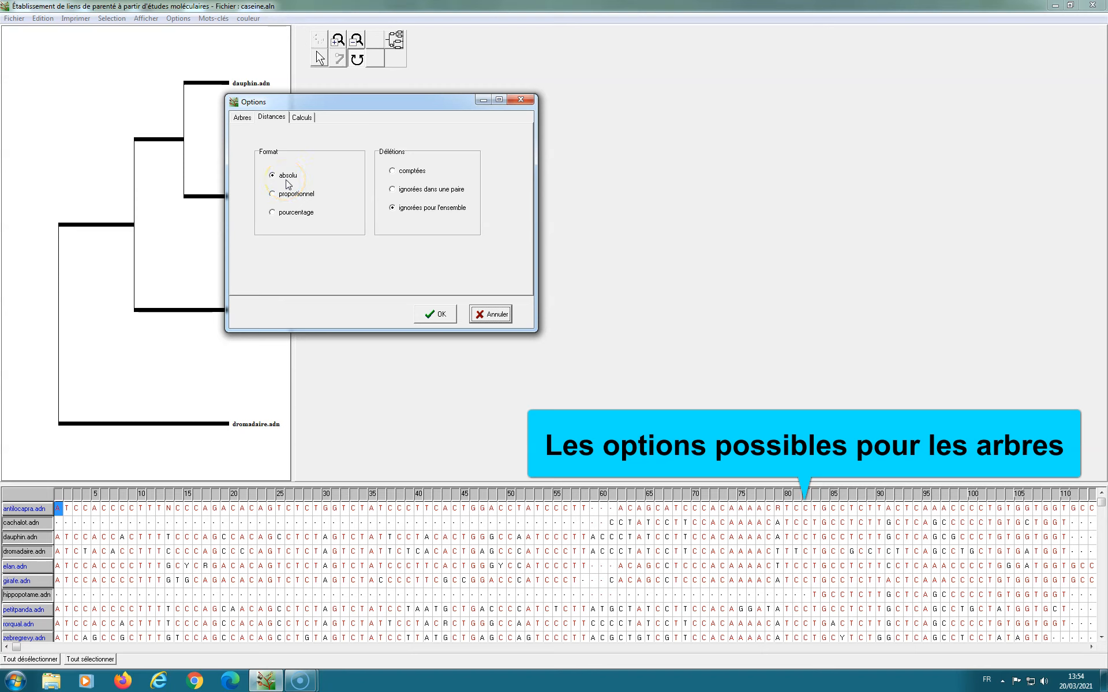
{"action": "left_click", "coordinate": [274, 214]}
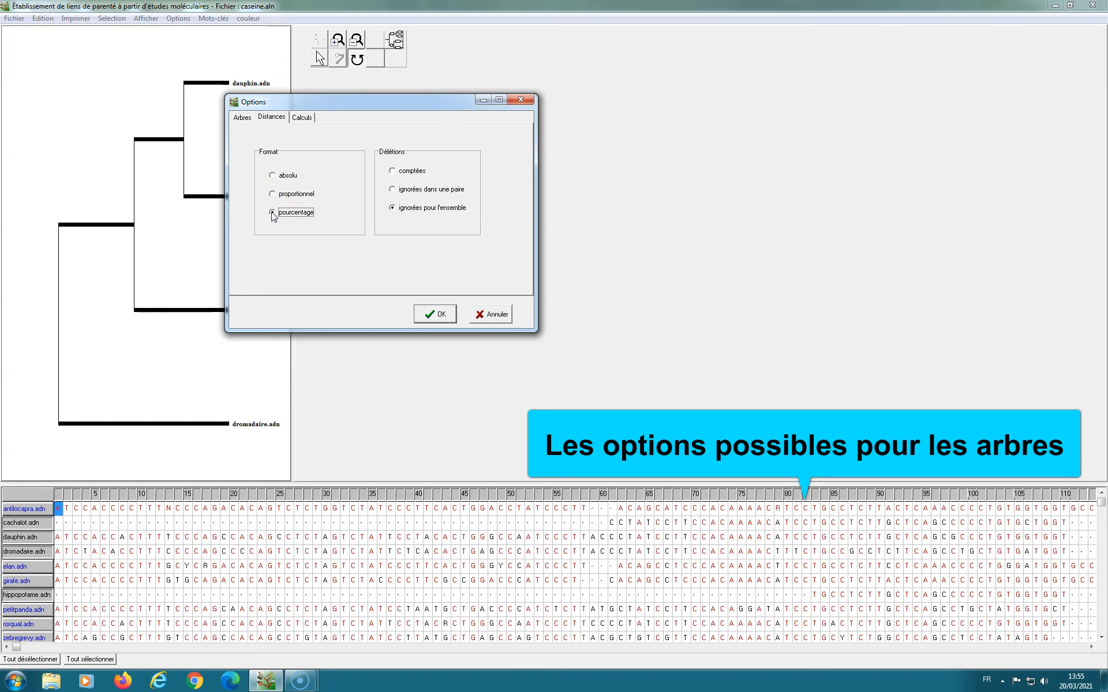
{"action": "left_click_drag", "start_coordinate": [391, 105], "coordinate": [523, 79]}
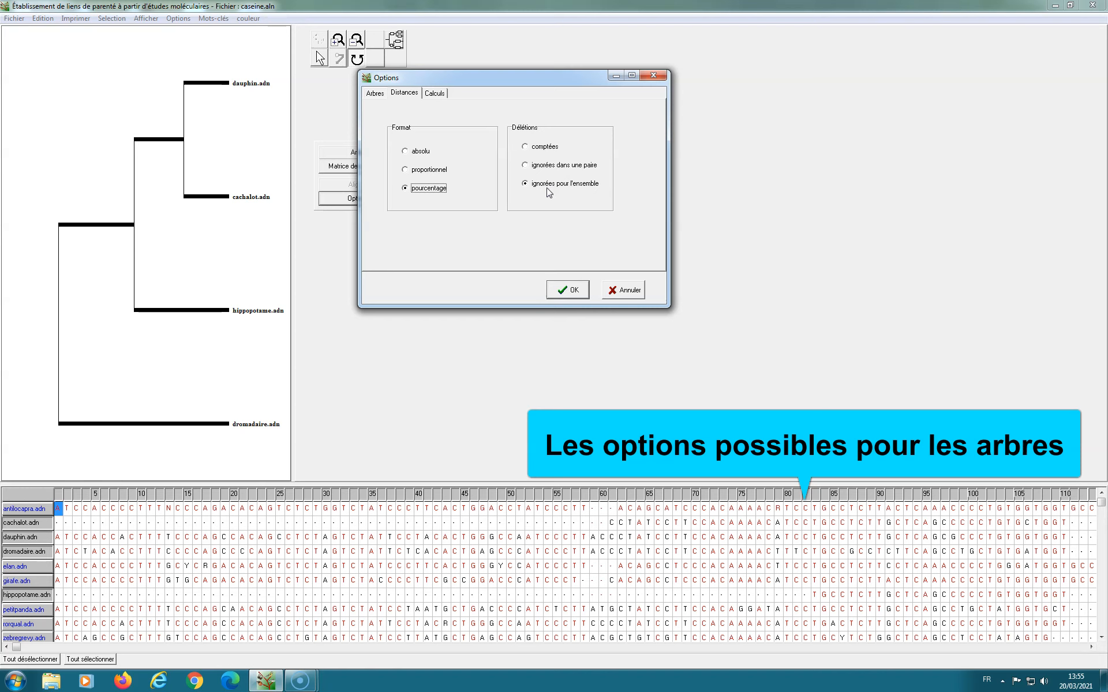
{"action": "left_click", "coordinate": [527, 149]}
{"action": "left_click", "coordinate": [566, 290]}
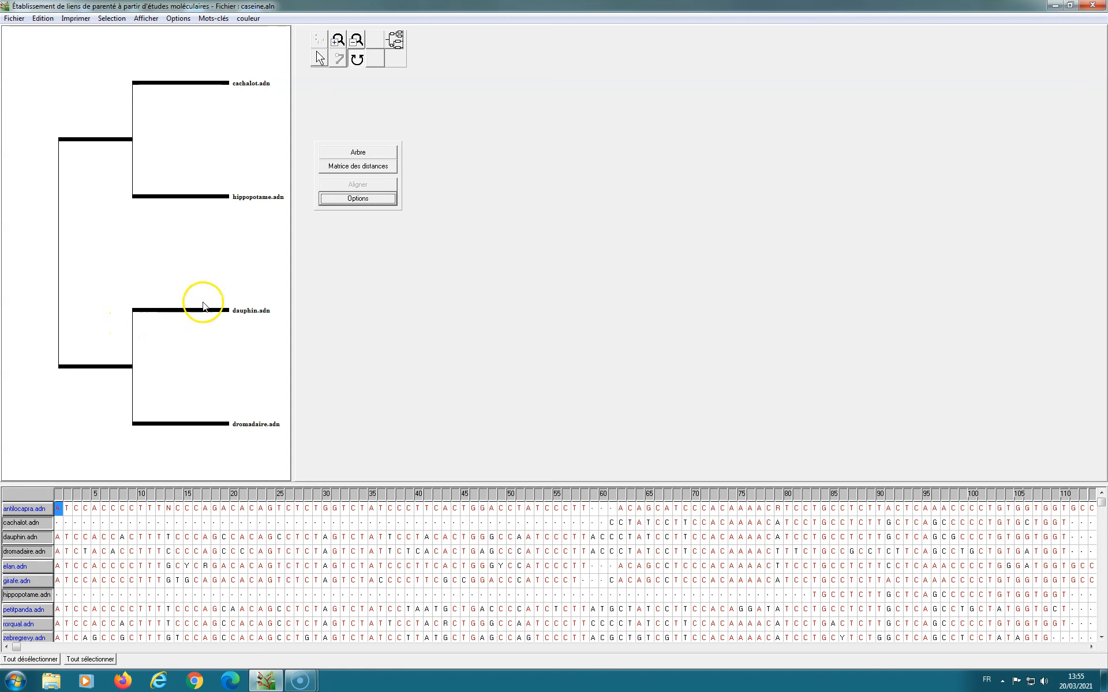
Change the handling of deletions to ignorées pour l'ensemble and apply it to the tree
{"action": "left_click", "coordinate": [359, 198]}
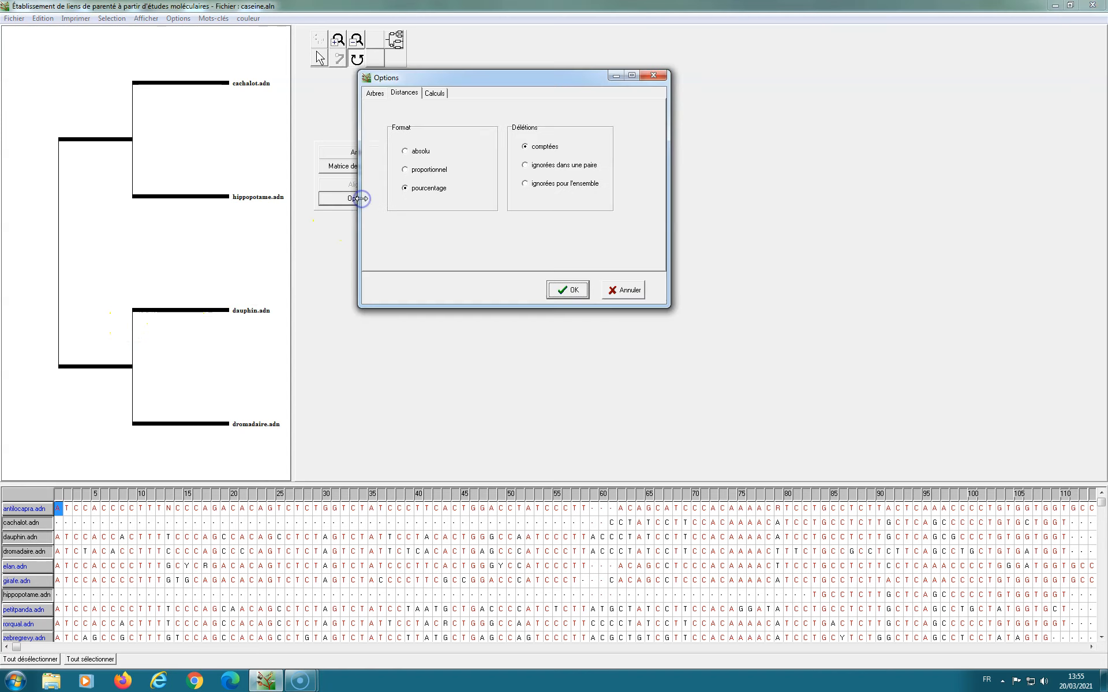
{"action": "left_click", "coordinate": [525, 185]}
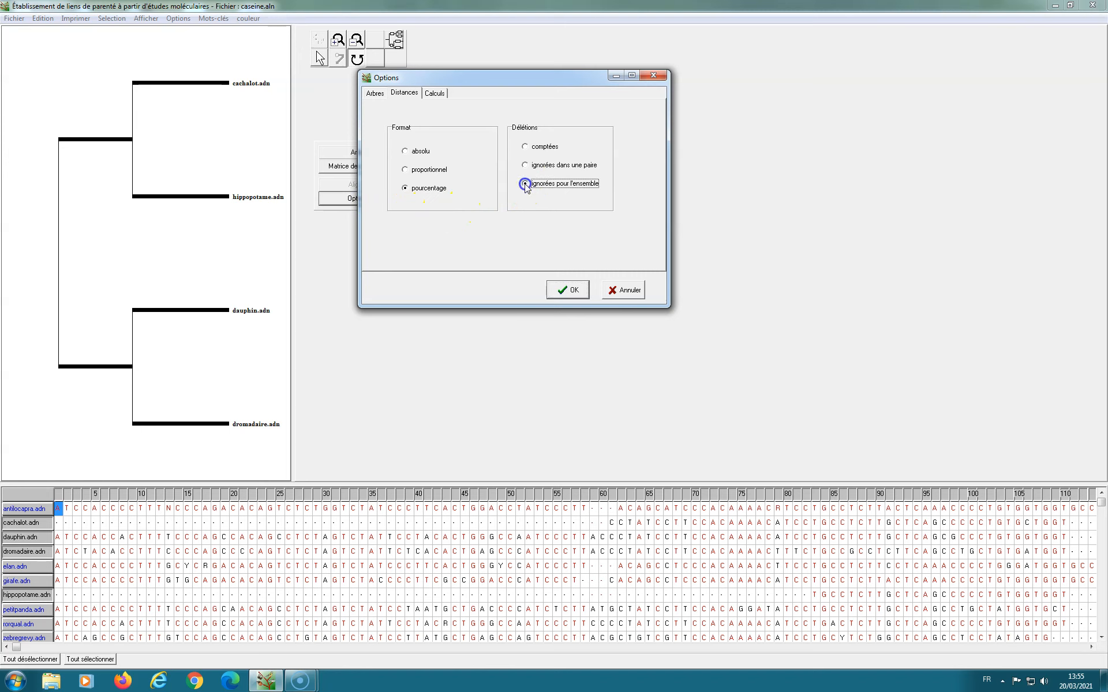
{"action": "left_click", "coordinate": [577, 292]}
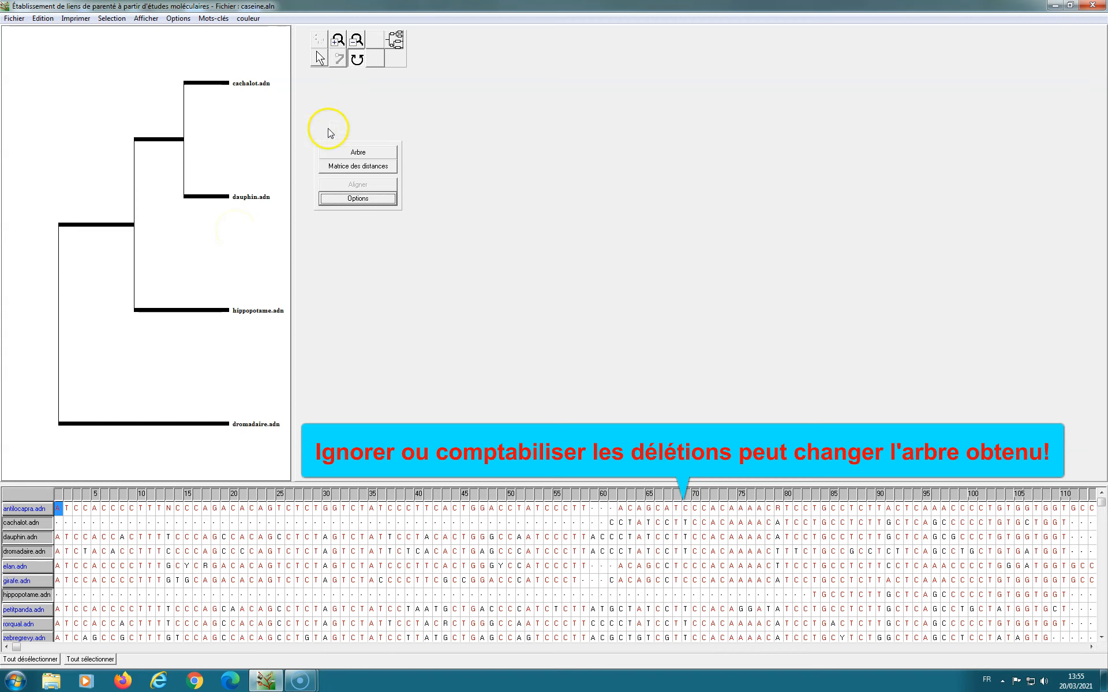
Examine the branch lengths on the tree and the distance options, hiding the branch lengths again
{"action": "left_click", "coordinate": [392, 43]}
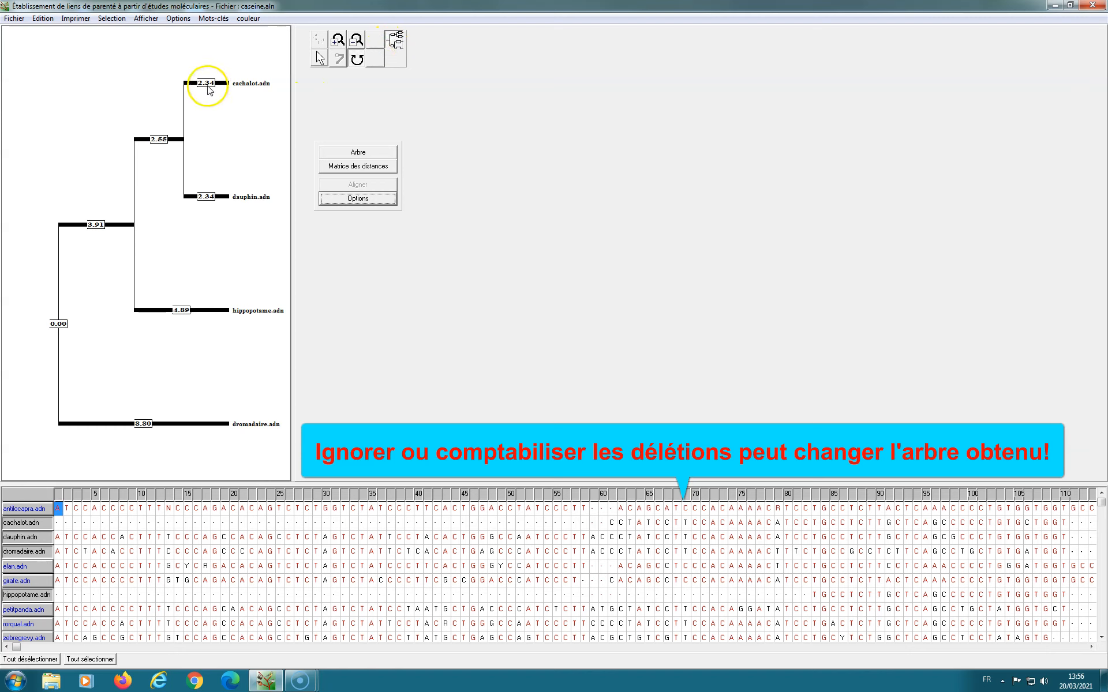
{"action": "left_click", "coordinate": [344, 200]}
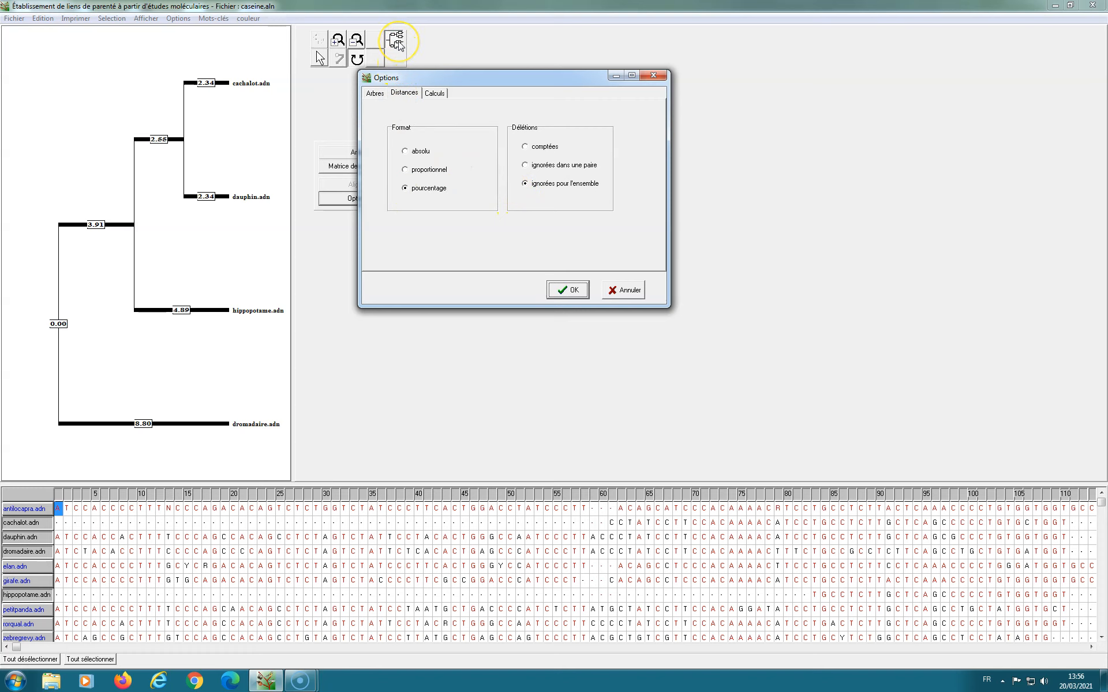
{"action": "left_click", "coordinate": [569, 291]}
{"action": "left_click", "coordinate": [396, 38]}
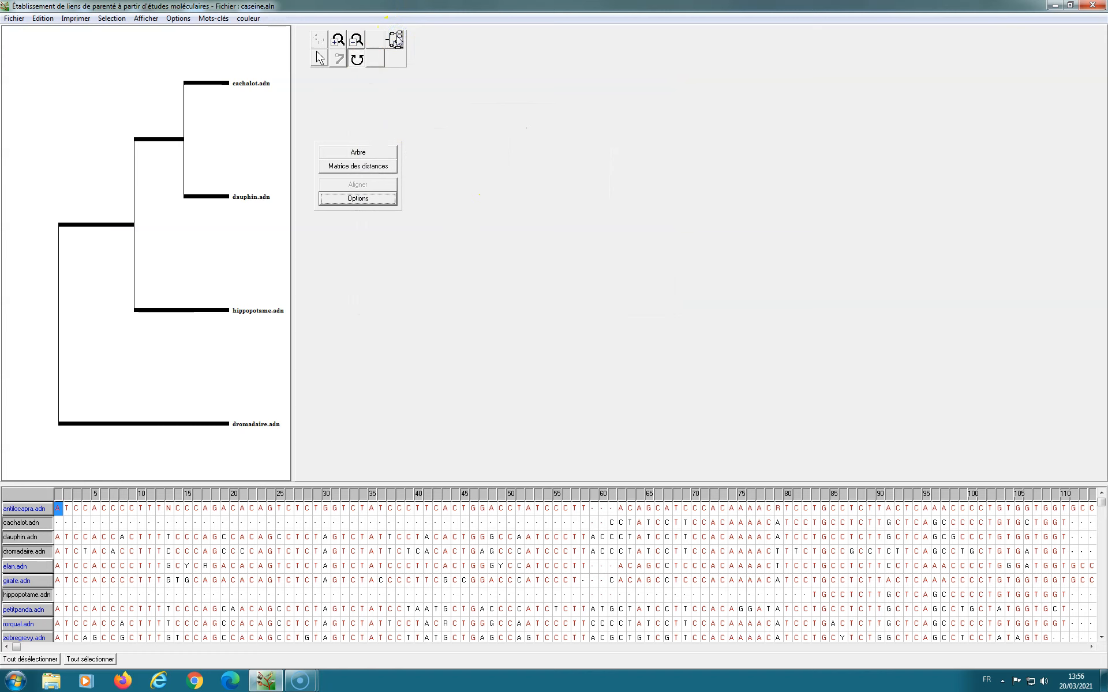
{"action": "left_click", "coordinate": [363, 199]}
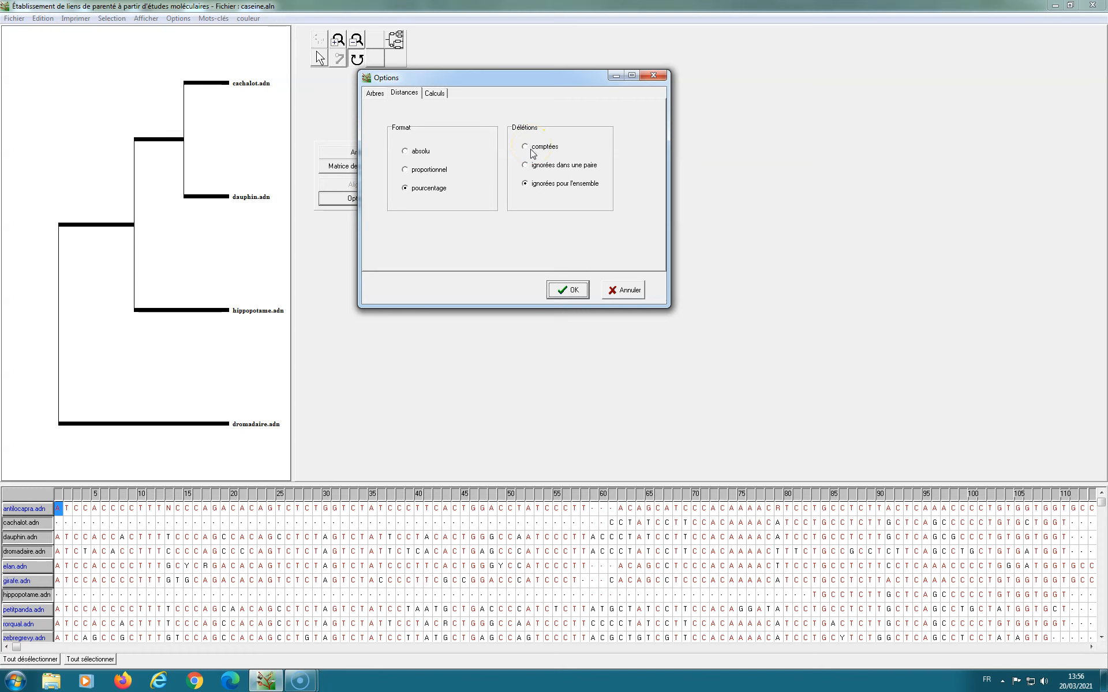
{"action": "left_click", "coordinate": [566, 291]}
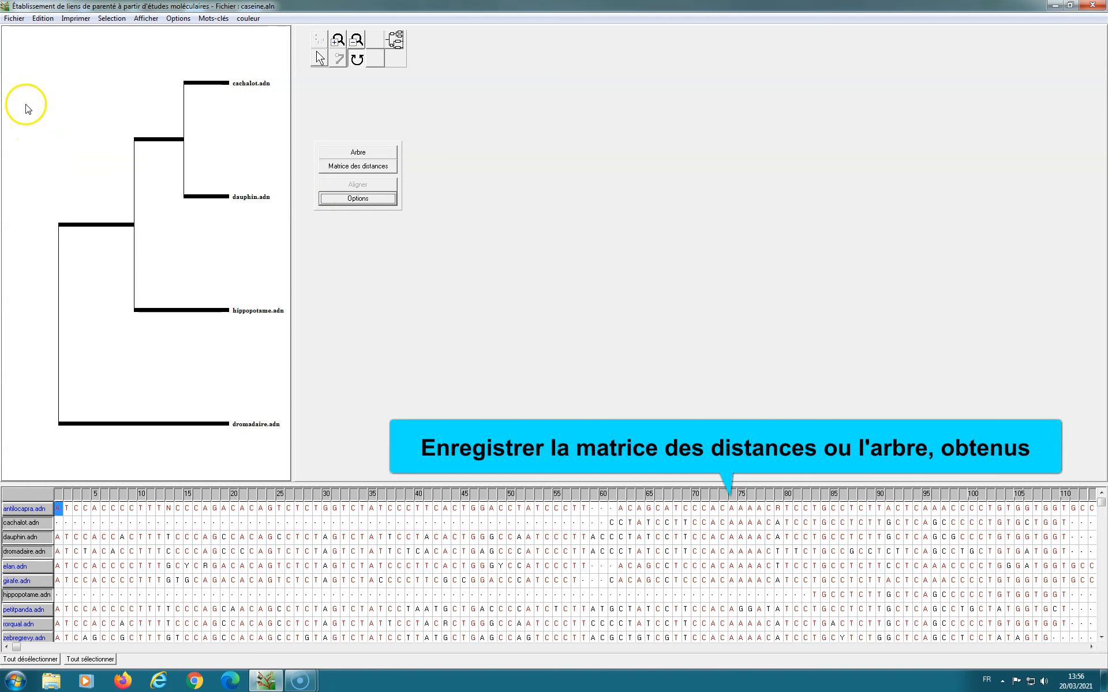
Copy the distance matrix as an image
{"action": "left_click", "coordinate": [15, 19]}
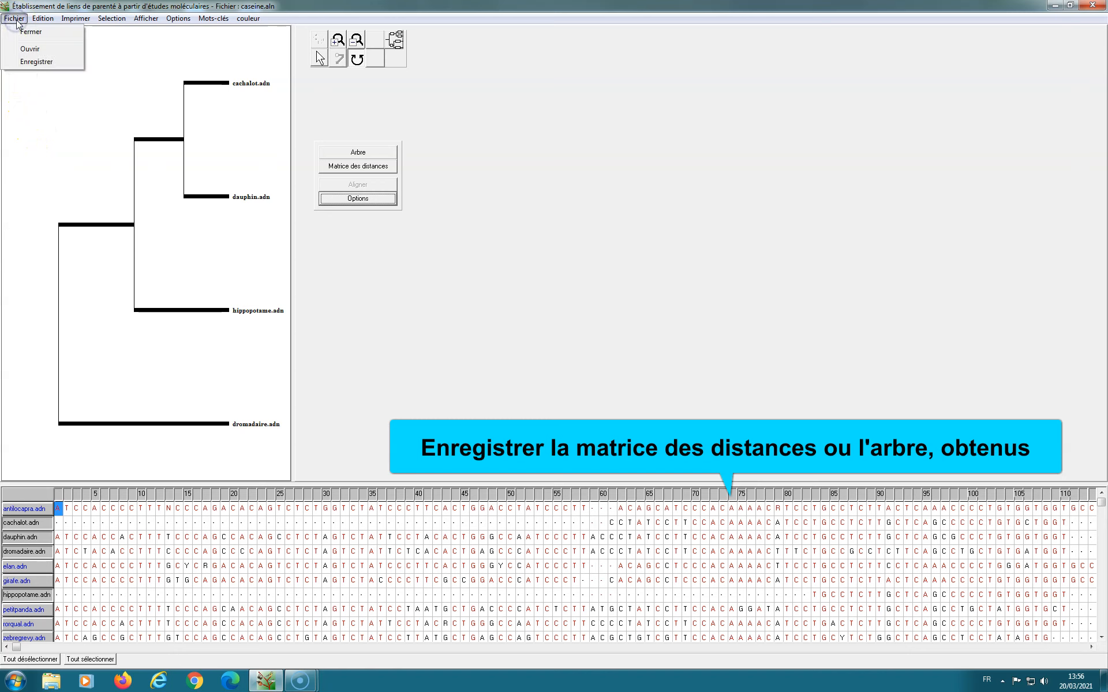
{"action": "left_click", "coordinate": [40, 19]}
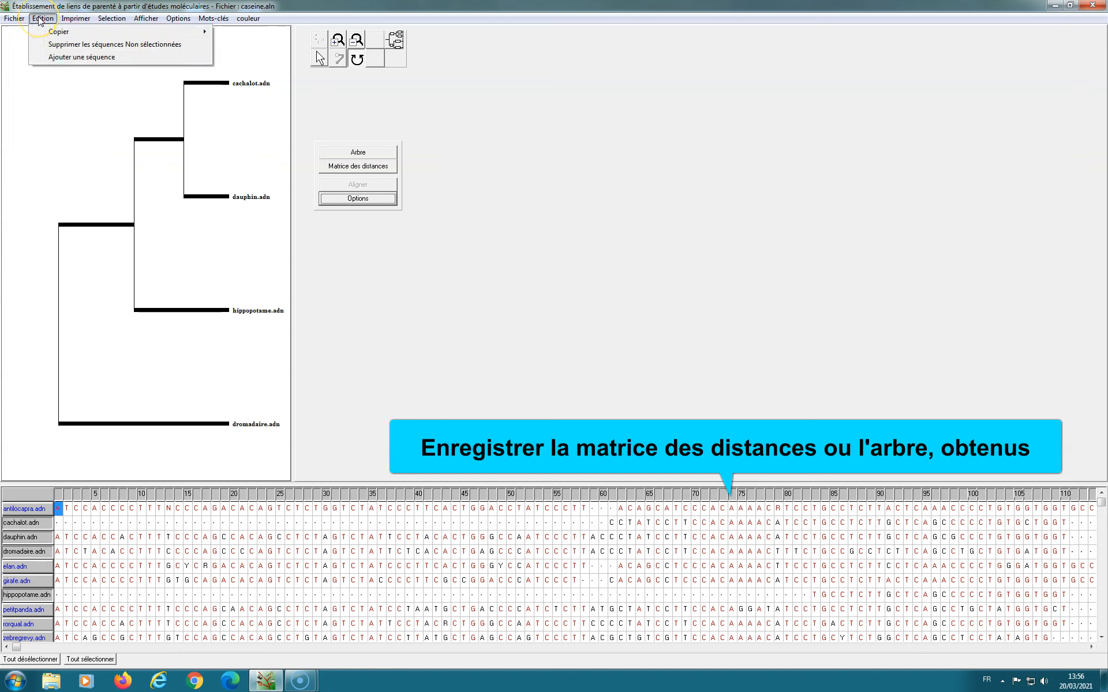
{"action": "mouse_move", "coordinate": [59, 33]}
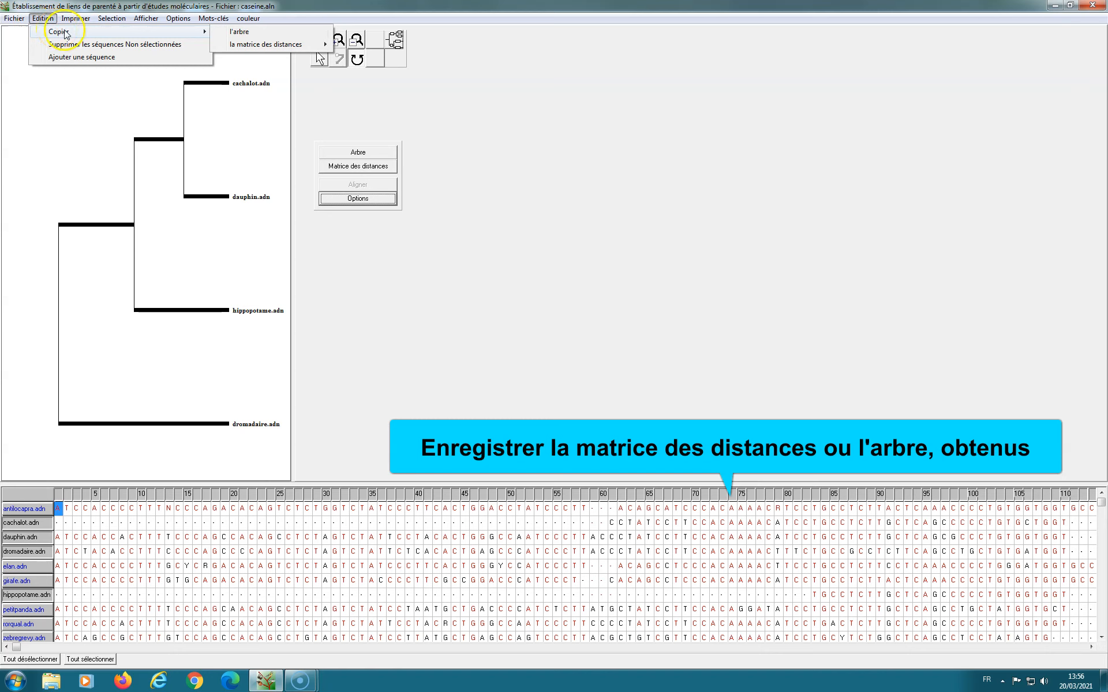
{"action": "left_click", "coordinate": [233, 45]}
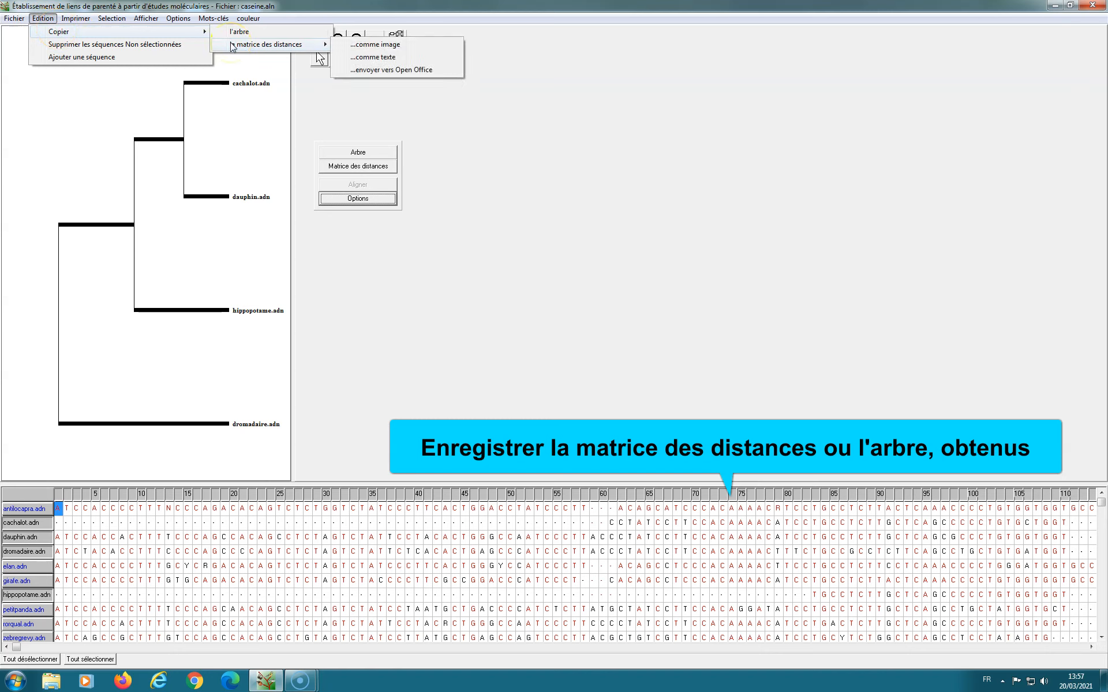
{"action": "left_click", "coordinate": [363, 45]}
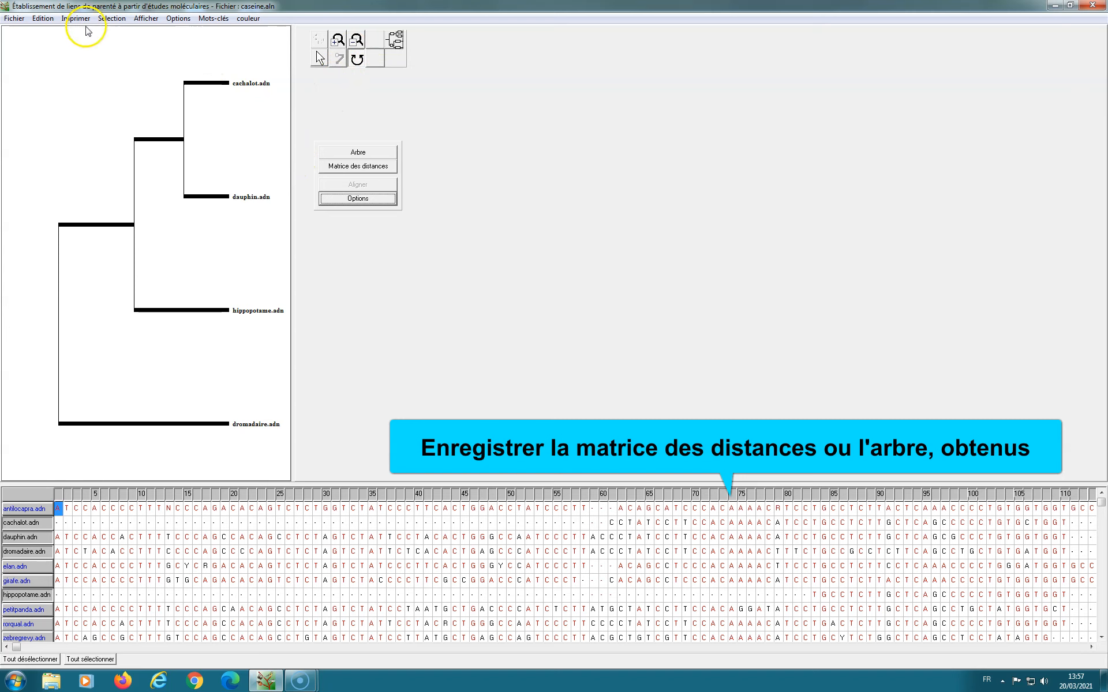
Choose to copy the tree and start saving the delimited selection to an image file
{"action": "left_click", "coordinate": [43, 18]}
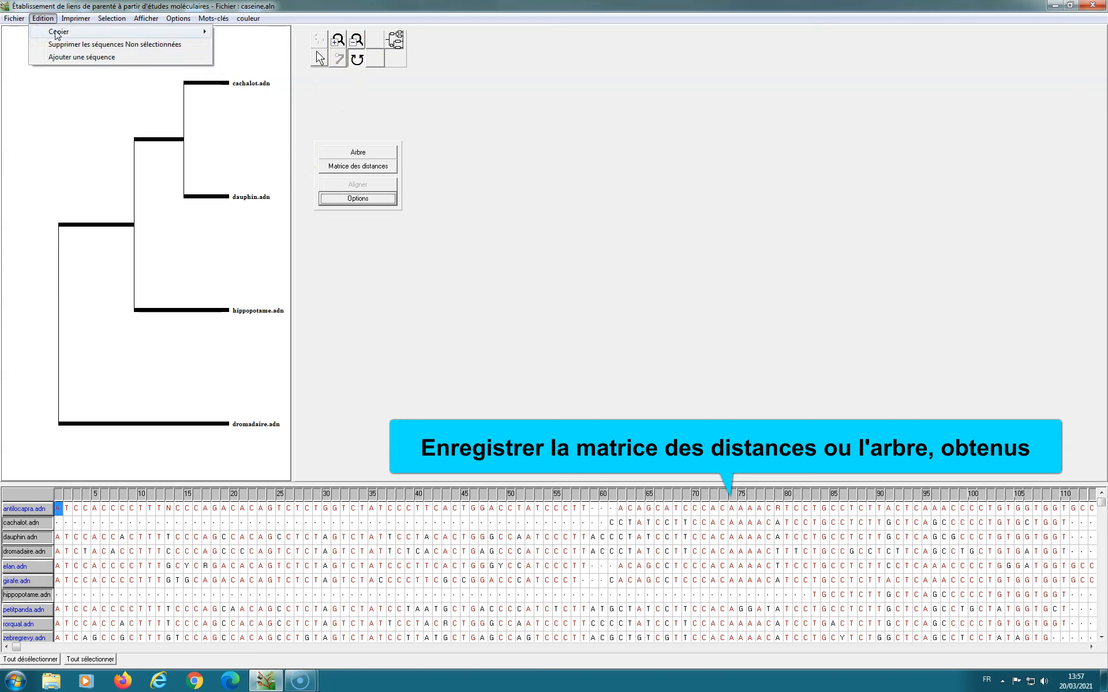
{"action": "mouse_move", "coordinate": [59, 35]}
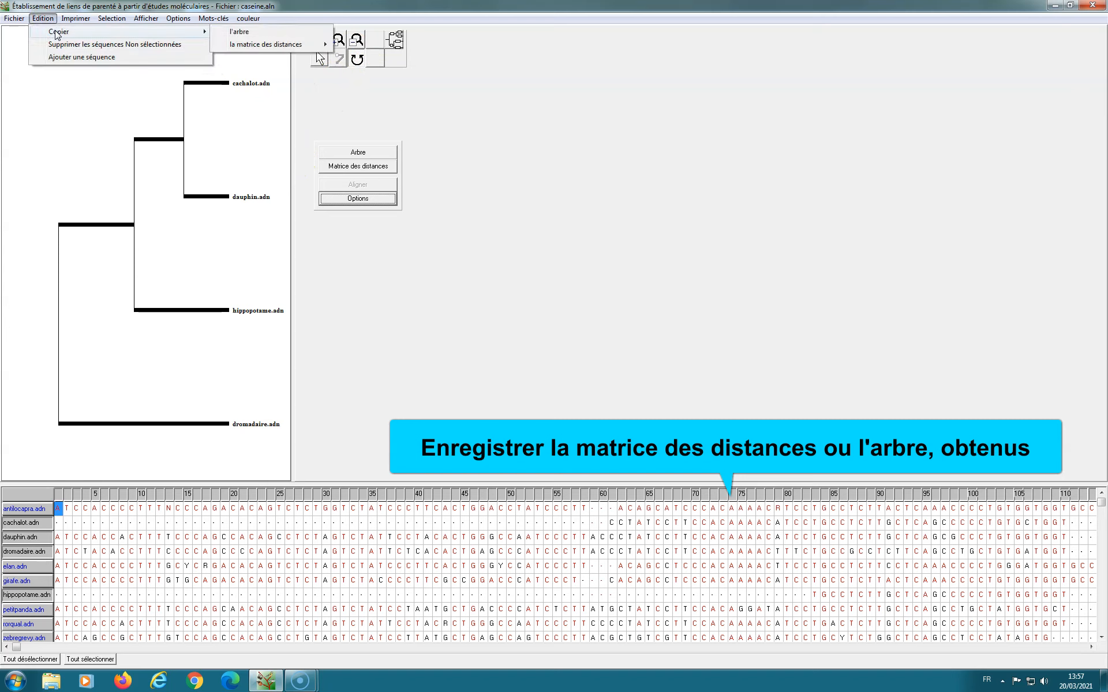
{"action": "left_click", "coordinate": [246, 36]}
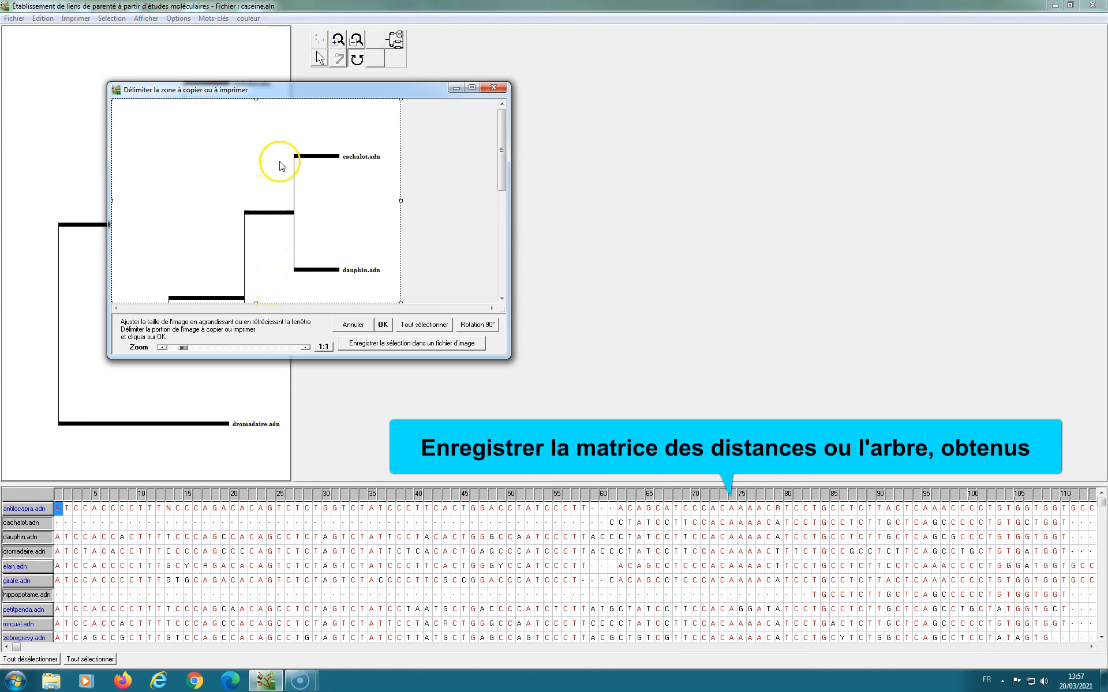
{"action": "left_click_drag", "start_coordinate": [505, 186], "coordinate": [504, 250]}
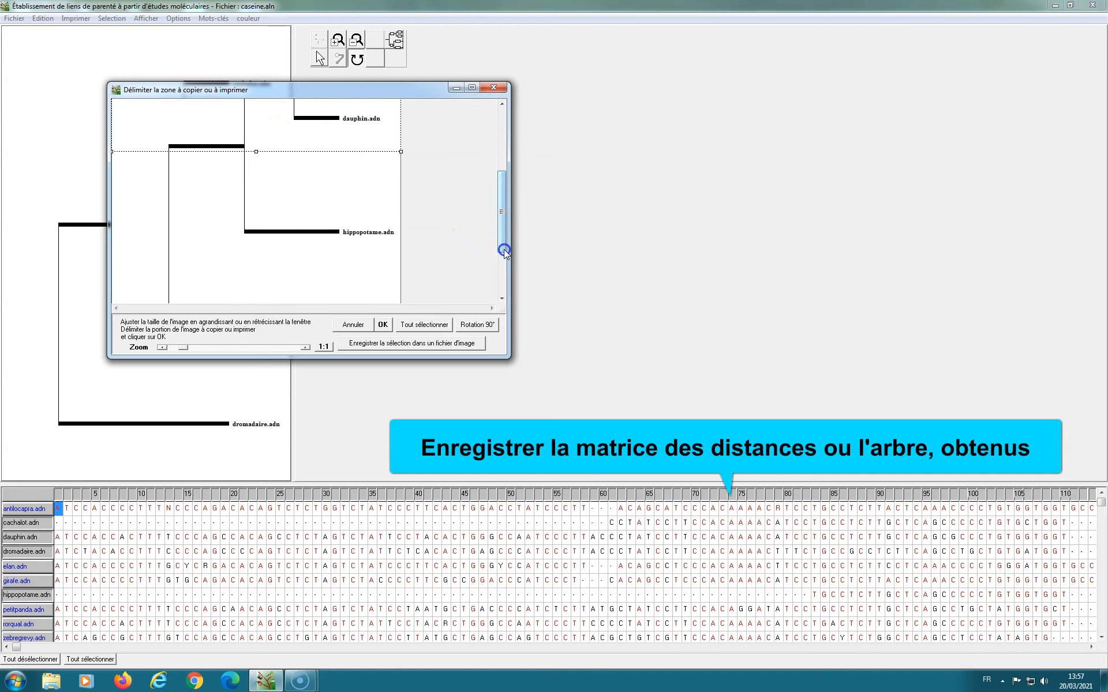
{"action": "left_click", "coordinate": [410, 344]}
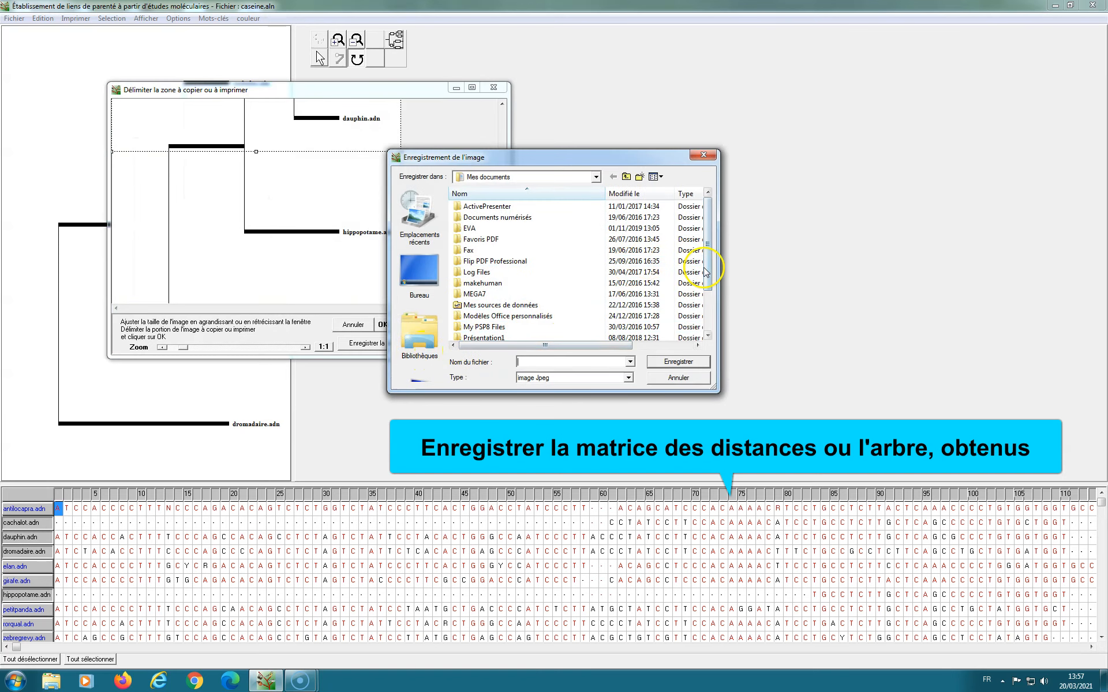
Save the image as "arbre baleines" in Maxtor (F:), Transit, transferts sur disques durs, Tutoriel Phylogène arbre fichiers moléculaires
{"action": "left_click", "coordinate": [705, 328]}
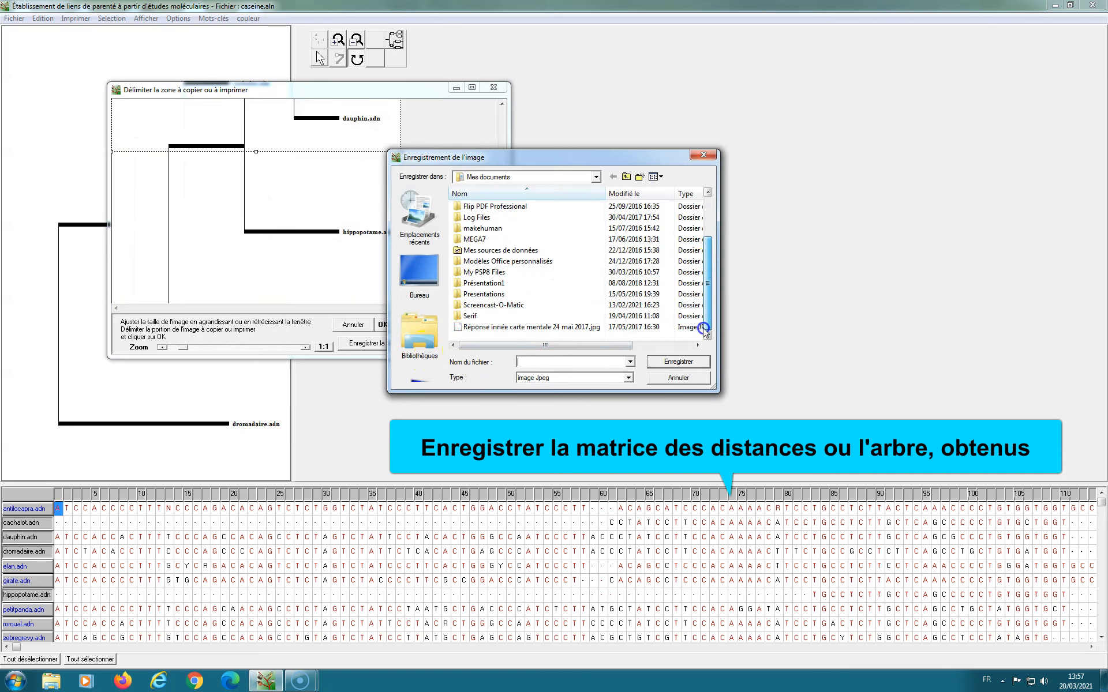
{"action": "left_click", "coordinate": [595, 177]}
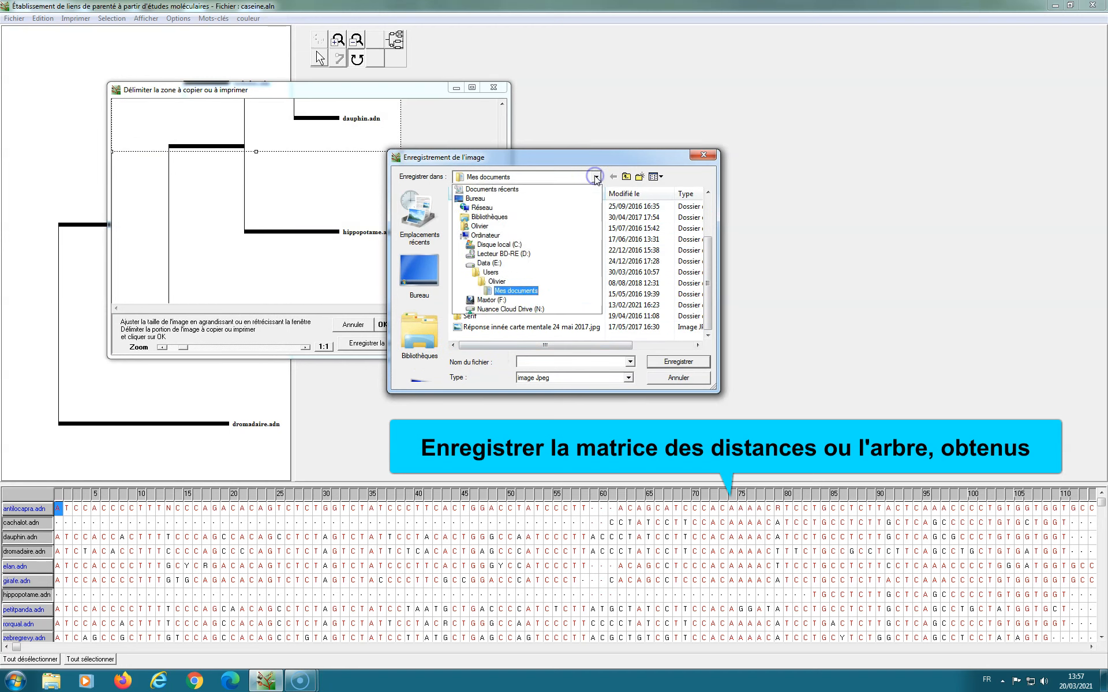
{"action": "left_click", "coordinate": [491, 300]}
{"action": "left_click_drag", "start_coordinate": [713, 253], "coordinate": [706, 328]}
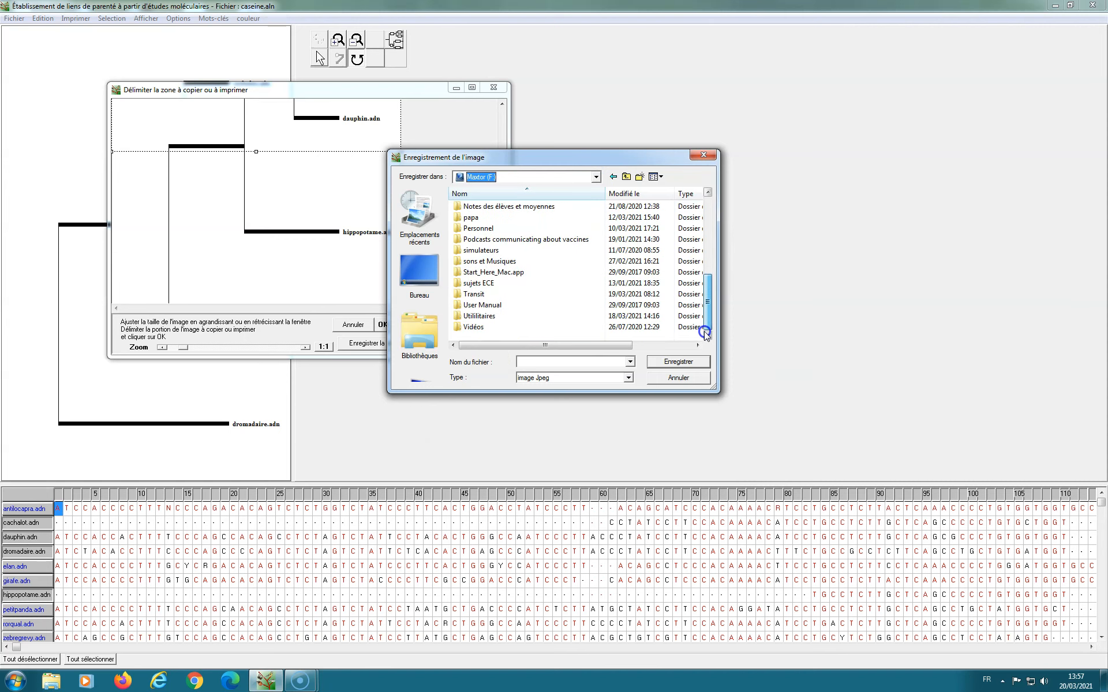
{"action": "double_click", "coordinate": [474, 294]}
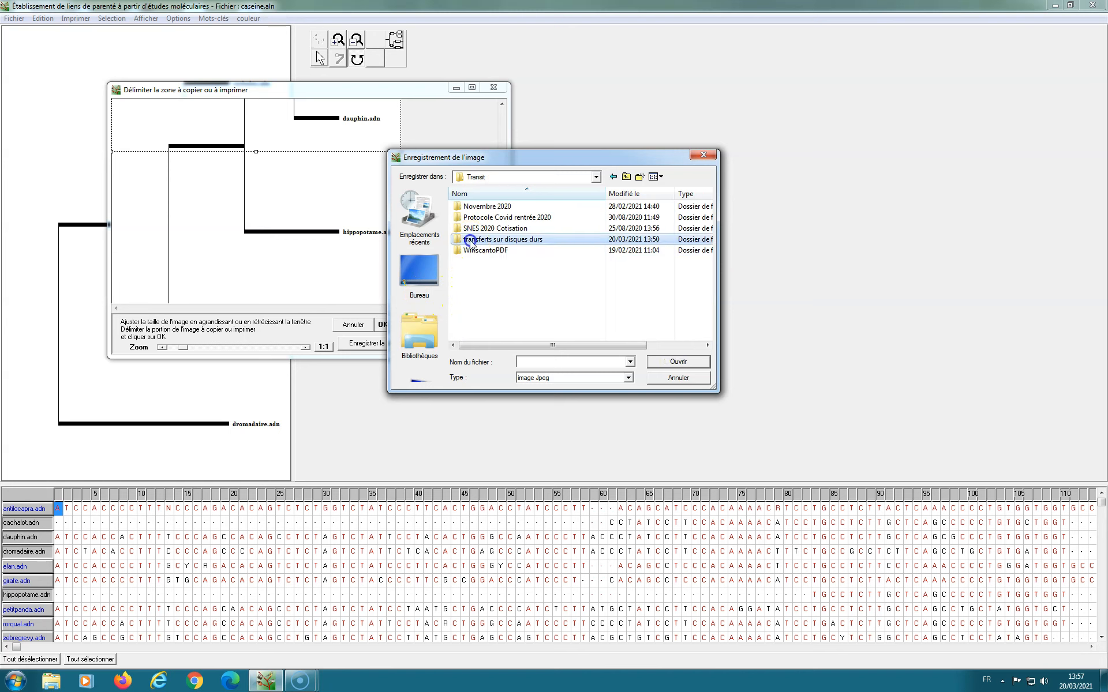
{"action": "double_click", "coordinate": [491, 239]}
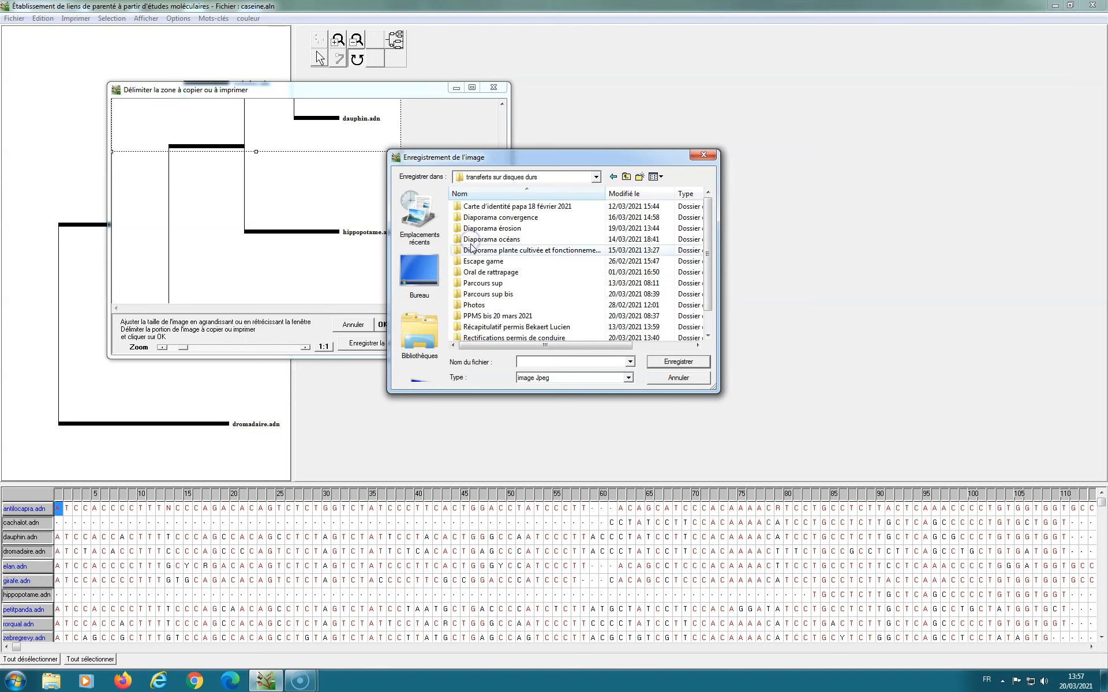
{"action": "scroll", "coordinate": [501, 326], "scroll_direction": "down", "scroll_amount": 1}
{"action": "double_click", "coordinate": [504, 326]}
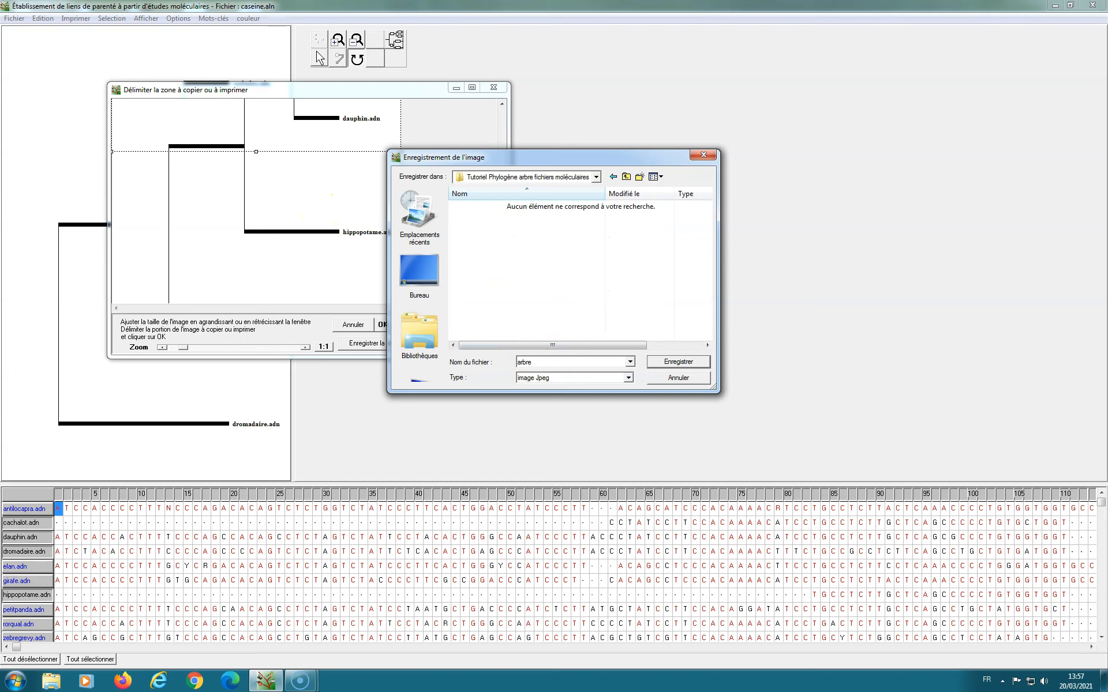
{"action": "type", "text": "arbre baleines"}
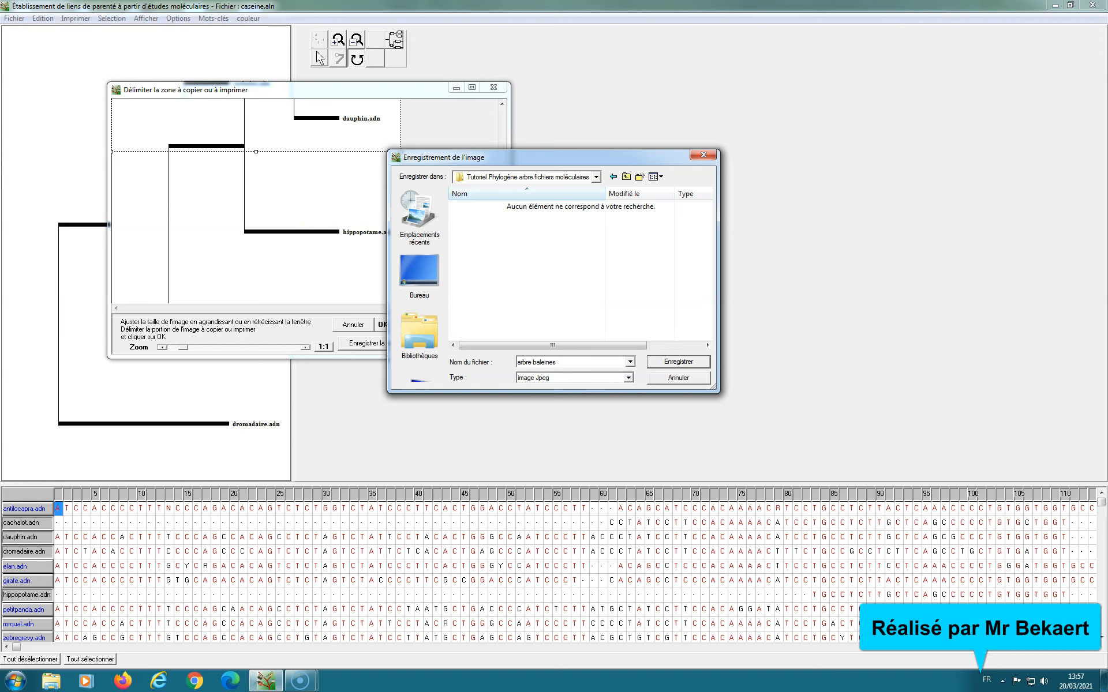
{"action": "left_click", "coordinate": [678, 362]}
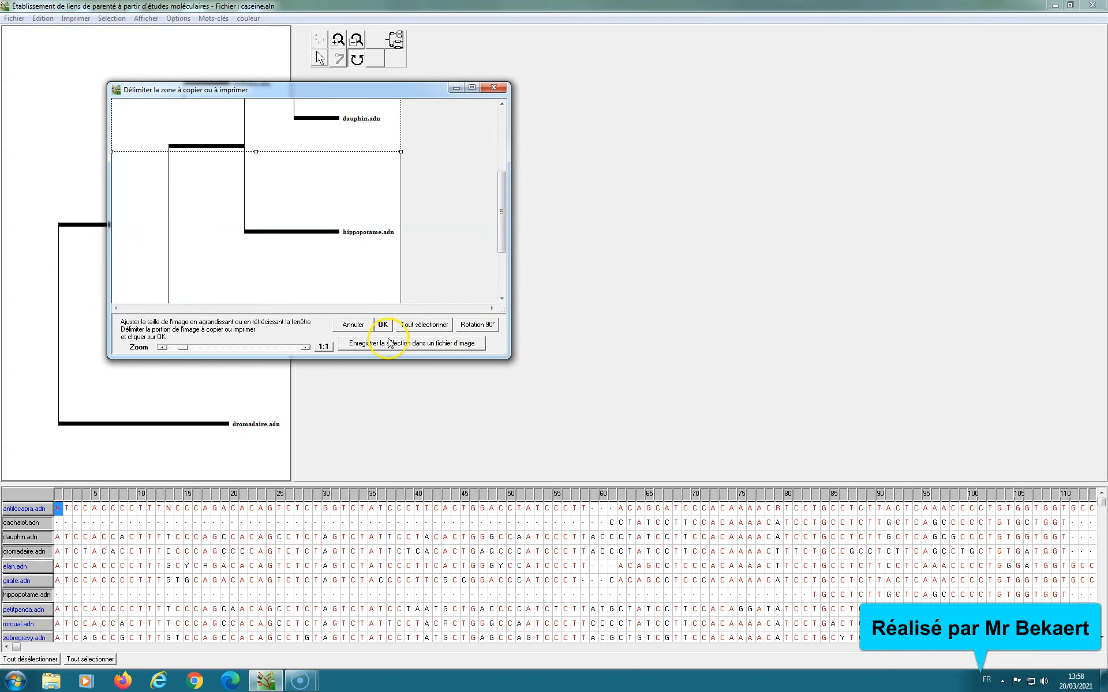
Extend the copy selection down past dromadaire.adn to cover the whole tree and copy it
{"action": "left_click_drag", "start_coordinate": [400, 151], "coordinate": [408, 338]}
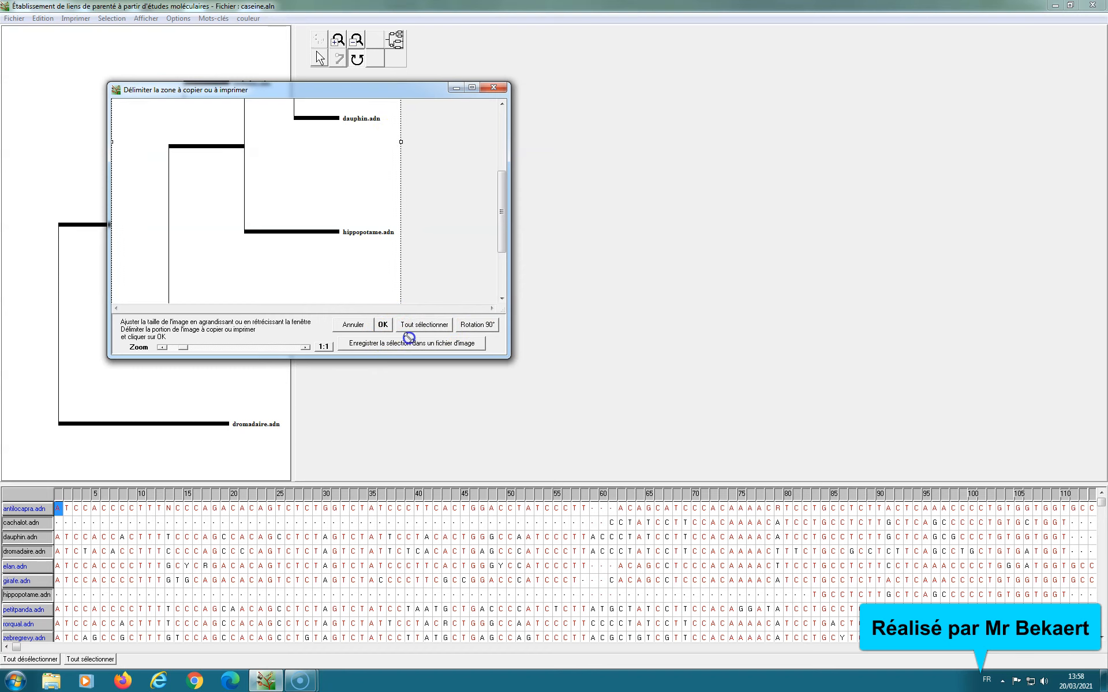
{"action": "left_click_drag", "start_coordinate": [506, 212], "coordinate": [503, 305]}
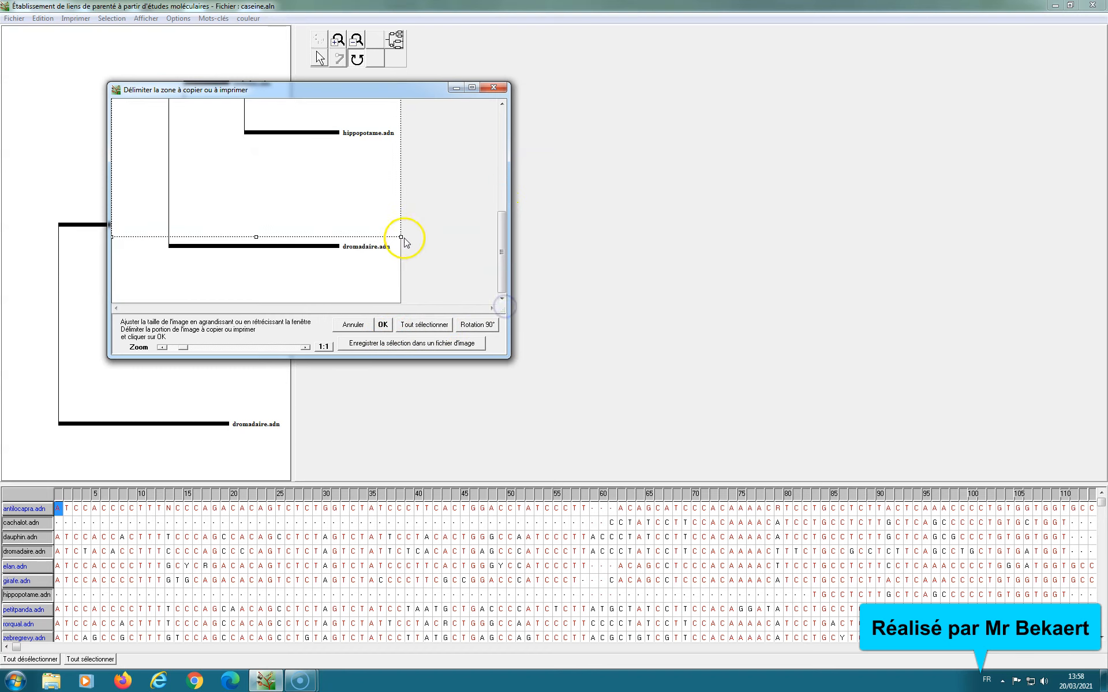
{"action": "left_click_drag", "start_coordinate": [398, 237], "coordinate": [401, 304]}
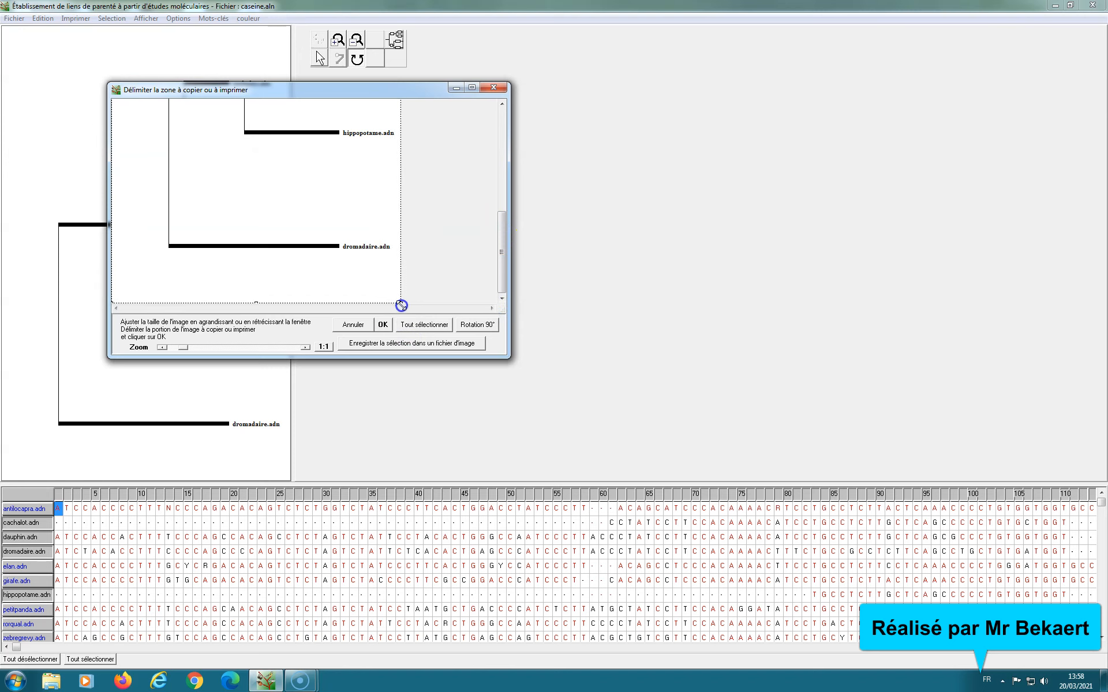
{"action": "left_click", "coordinate": [382, 325]}
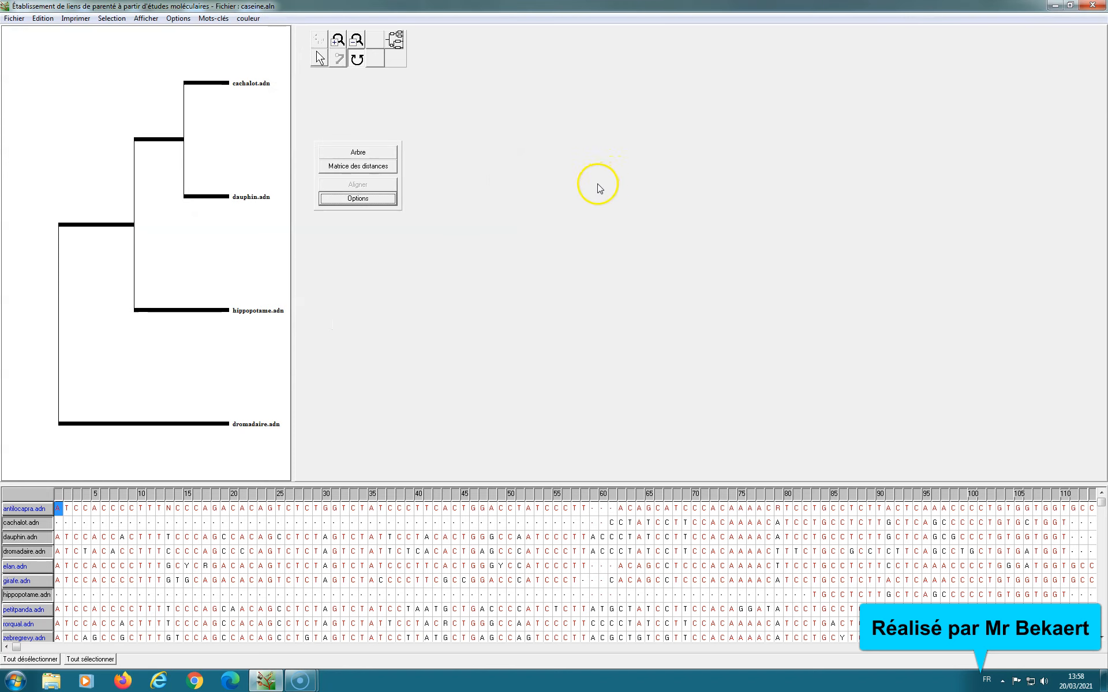
Close the caseine.aln kinship window and quit Phylogène, confirming the exit
{"action": "left_click", "coordinate": [1092, 6]}
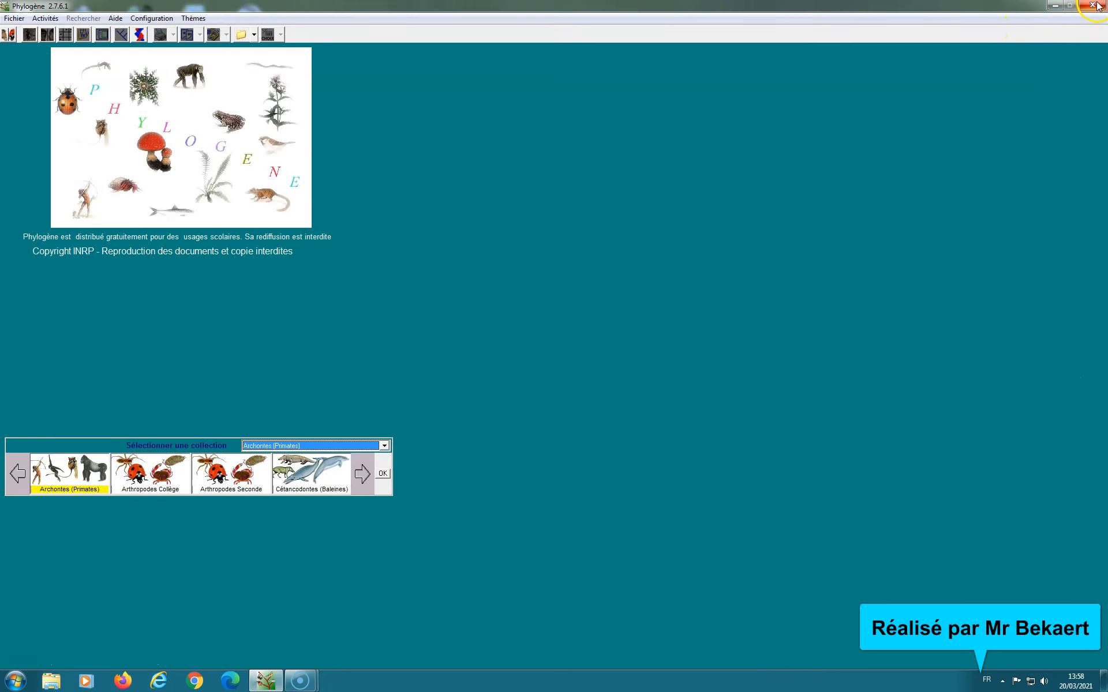
{"action": "left_click", "coordinate": [1098, 6]}
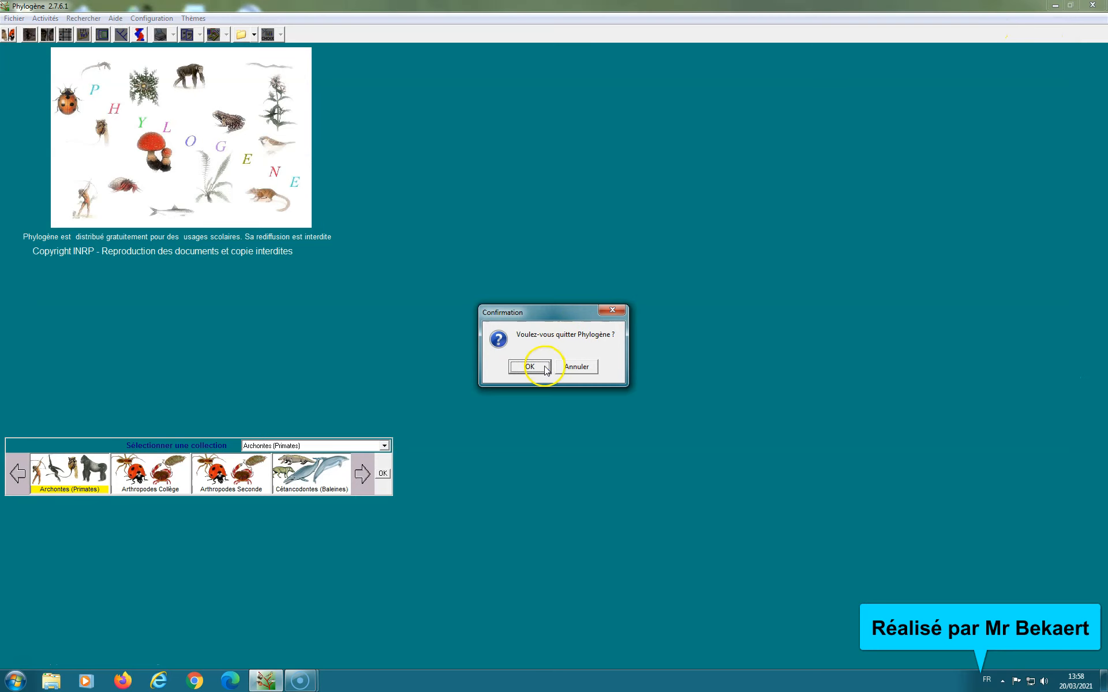
{"action": "left_click", "coordinate": [545, 370]}
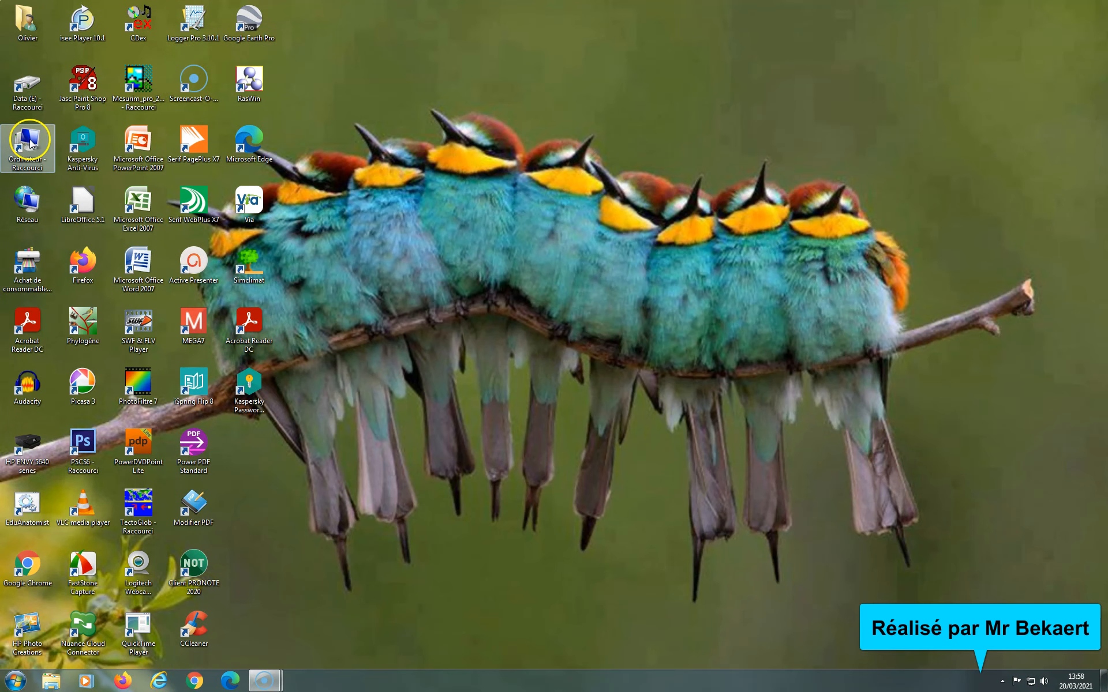
Switch to Windows Explorer, view arbre baleines.jpg from the Tutoriel Phylogène arbre fichiers moléculaires folder, and close the image viewer
{"action": "double_click", "coordinate": [30, 144]}
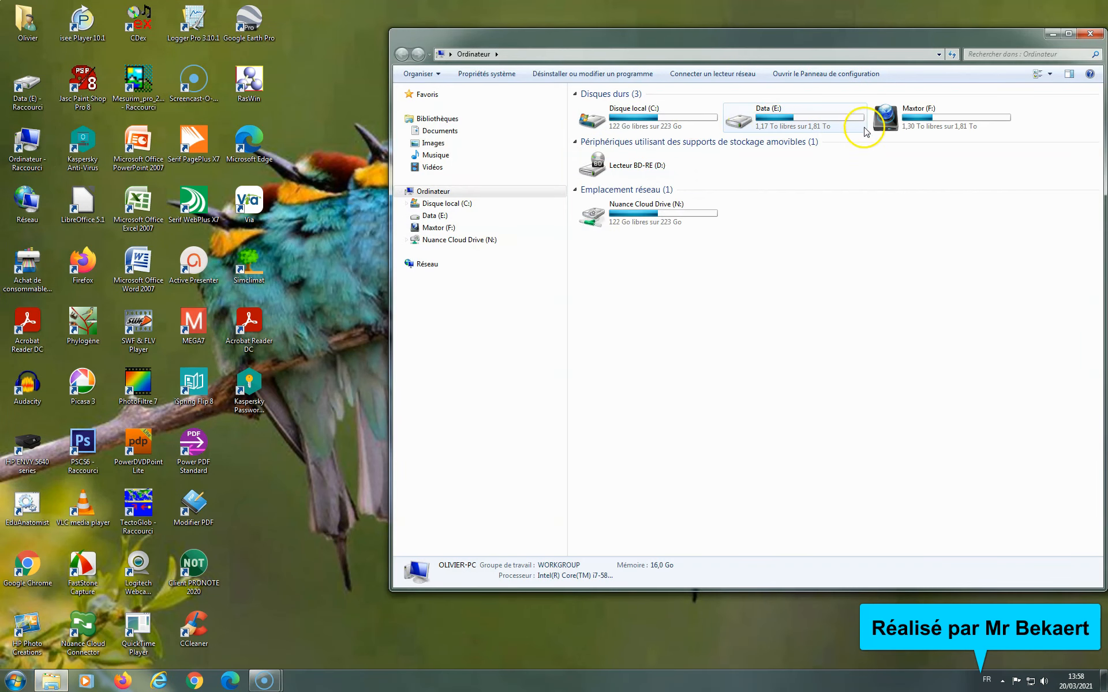
{"action": "double_click", "coordinate": [885, 118]}
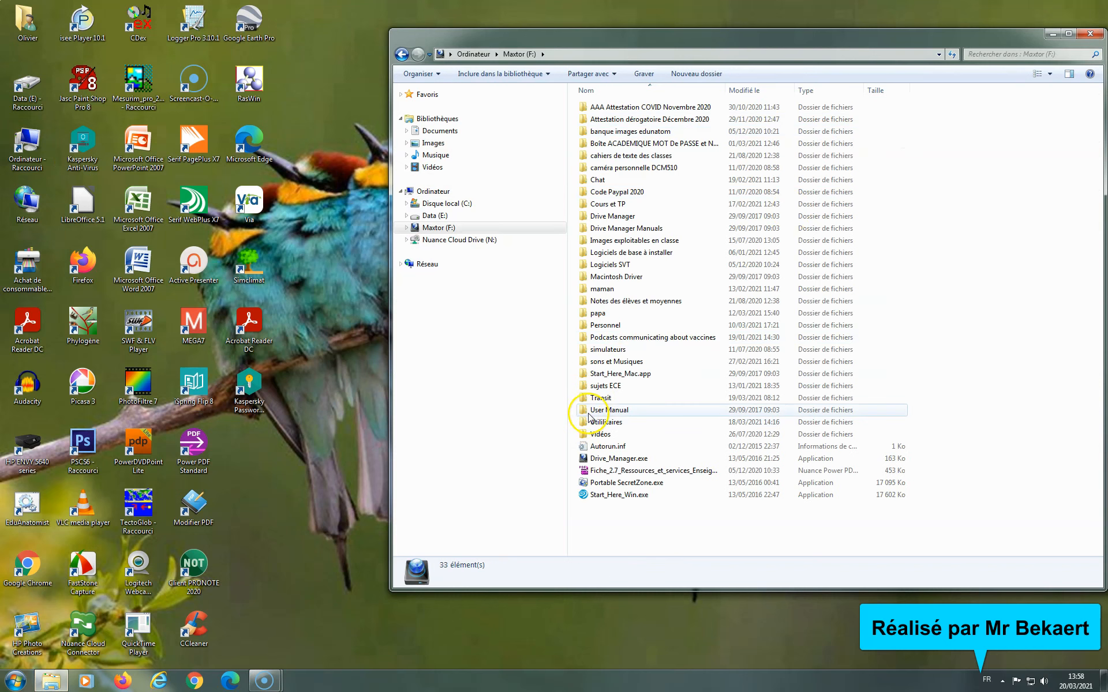
{"action": "double_click", "coordinate": [598, 398]}
{"action": "double_click", "coordinate": [626, 145]}
{"action": "double_click", "coordinate": [642, 267]}
{"action": "left_click", "coordinate": [612, 119]}
{"action": "double_click", "coordinate": [613, 121]}
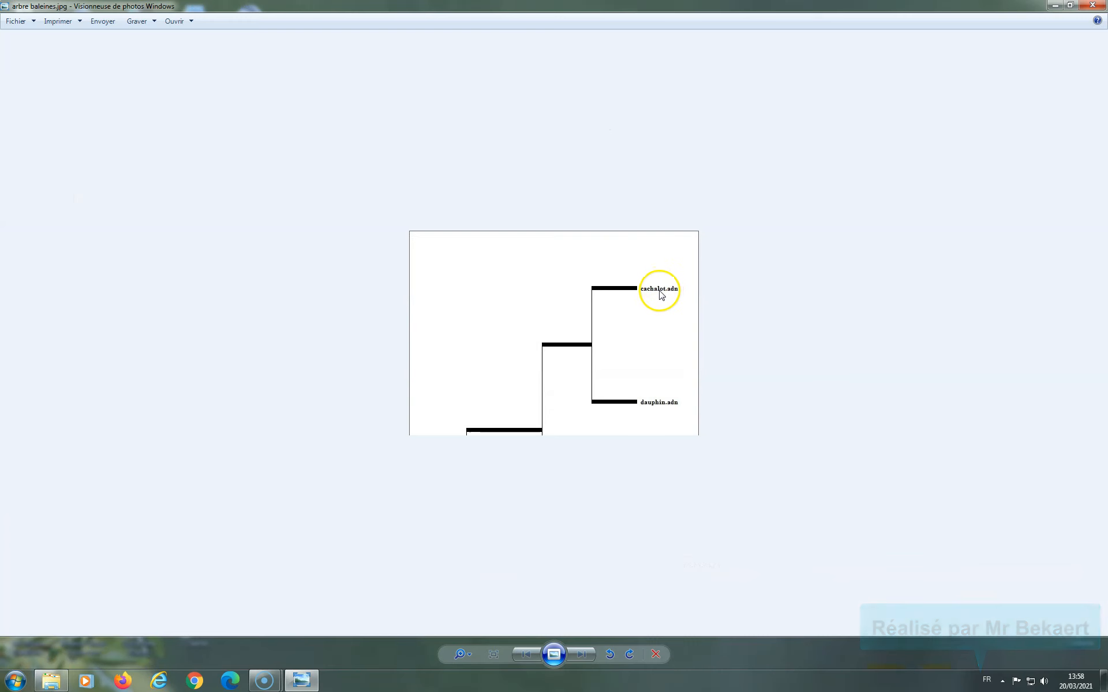
{"action": "left_click", "coordinate": [1091, 6]}
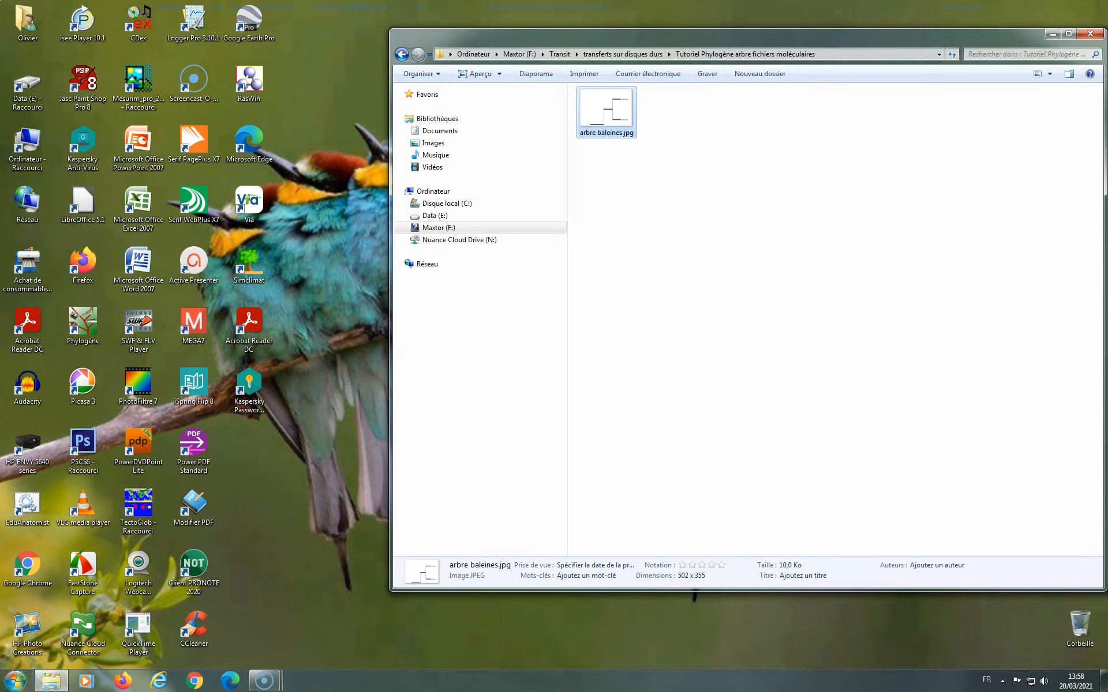